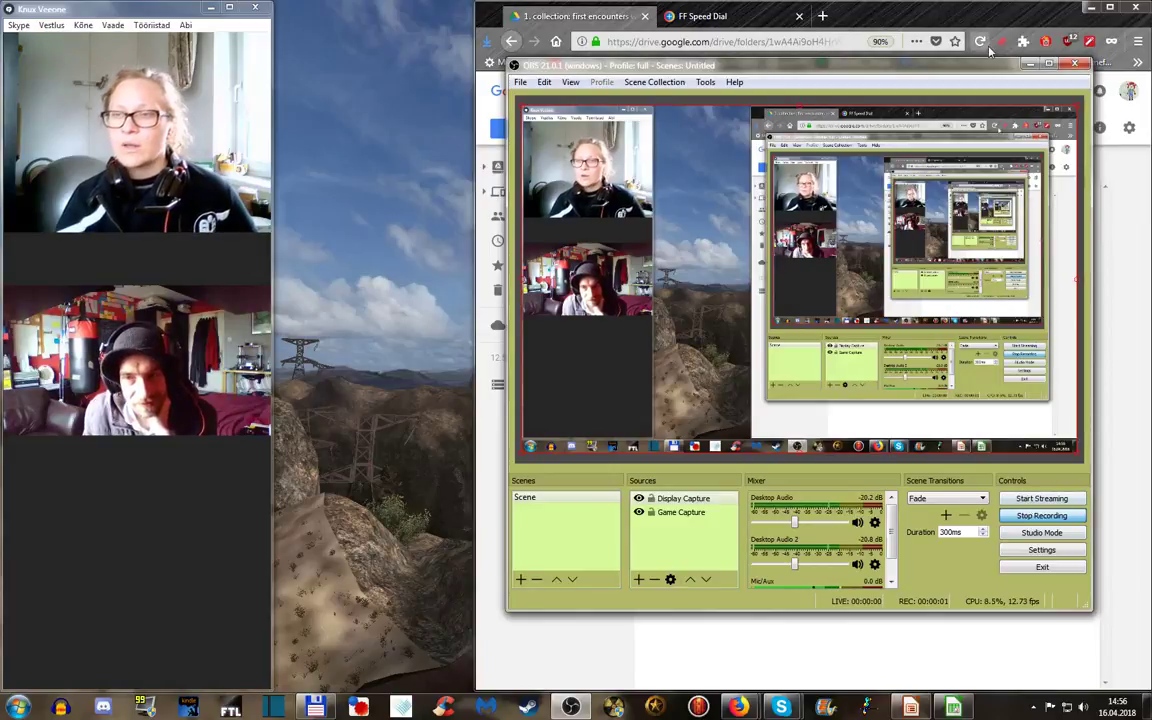
- Bring the Firefox window with the Drive collection folder to the front
left_click(918, 54)
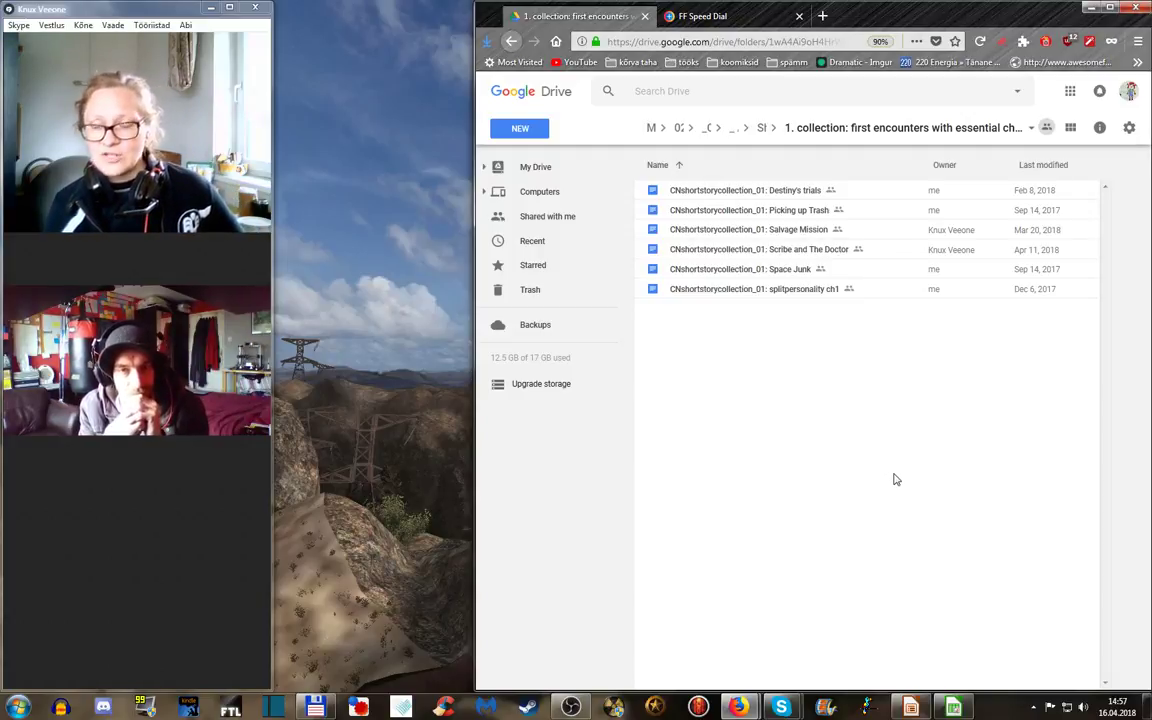
- Open the 'CNshortstorycollection_01: splitpersonality ch1' document from the Drive file list
double_click(767, 292)
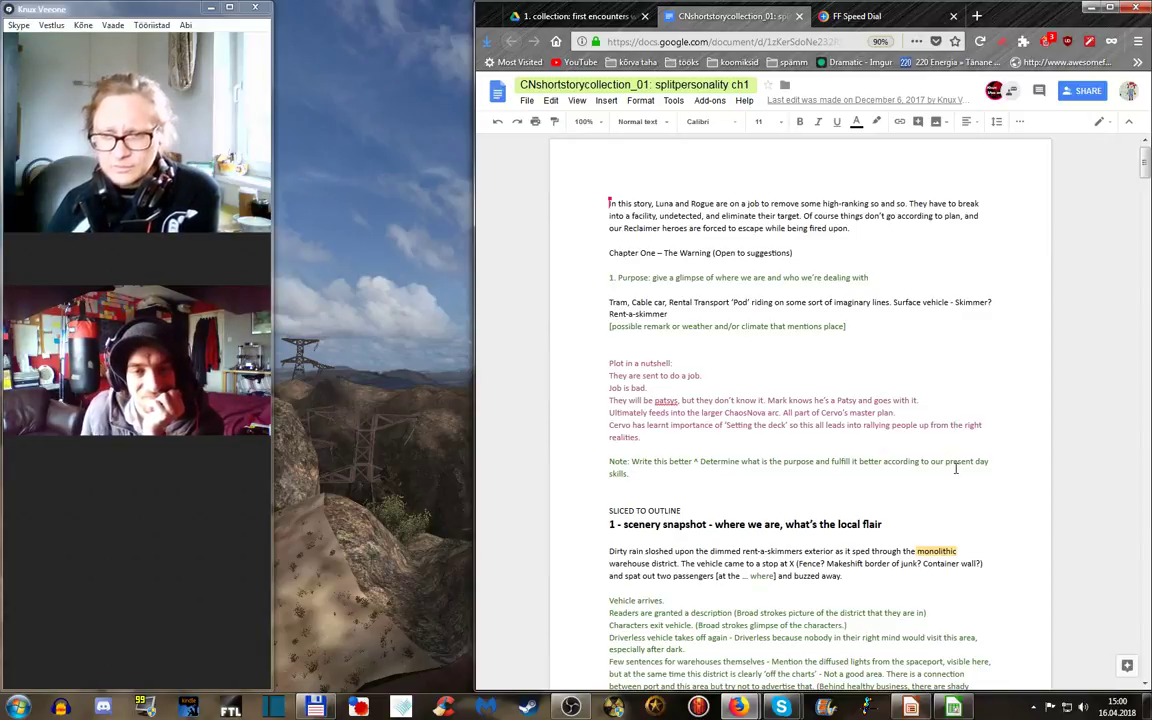
- Scroll past sections 1 and 2 to the '3 - 1st objective' warehouse section
scroll(955, 468, "down", 10)
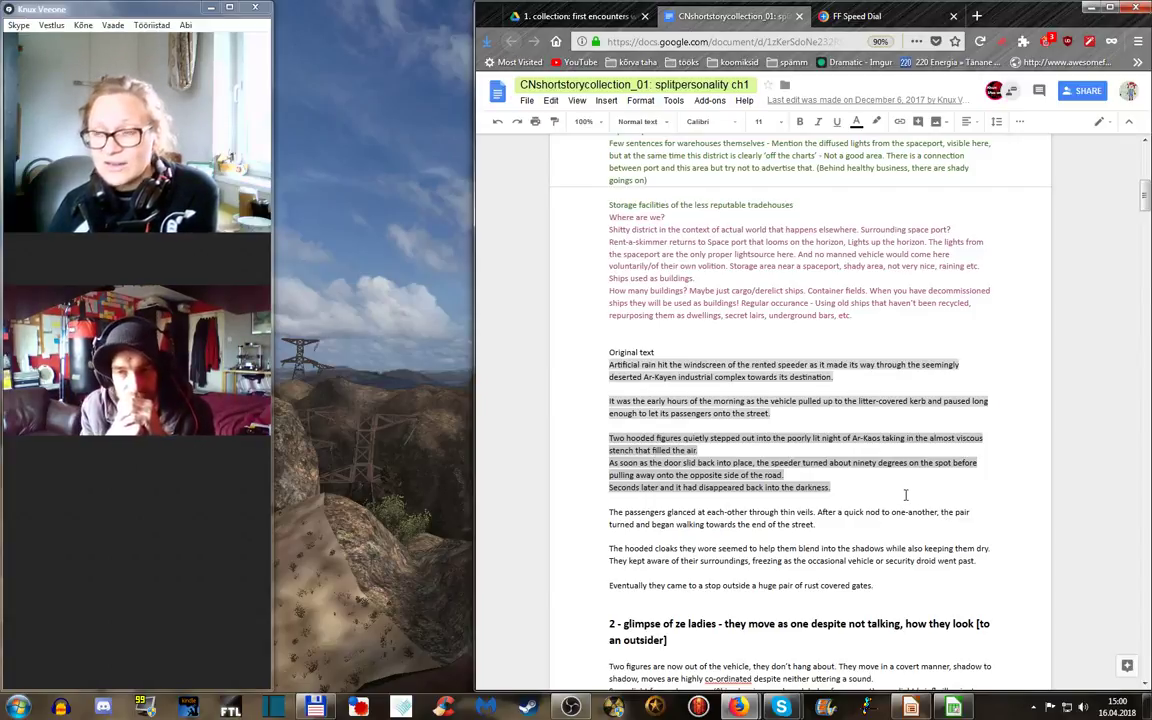
scroll(906, 495, "down", 4)
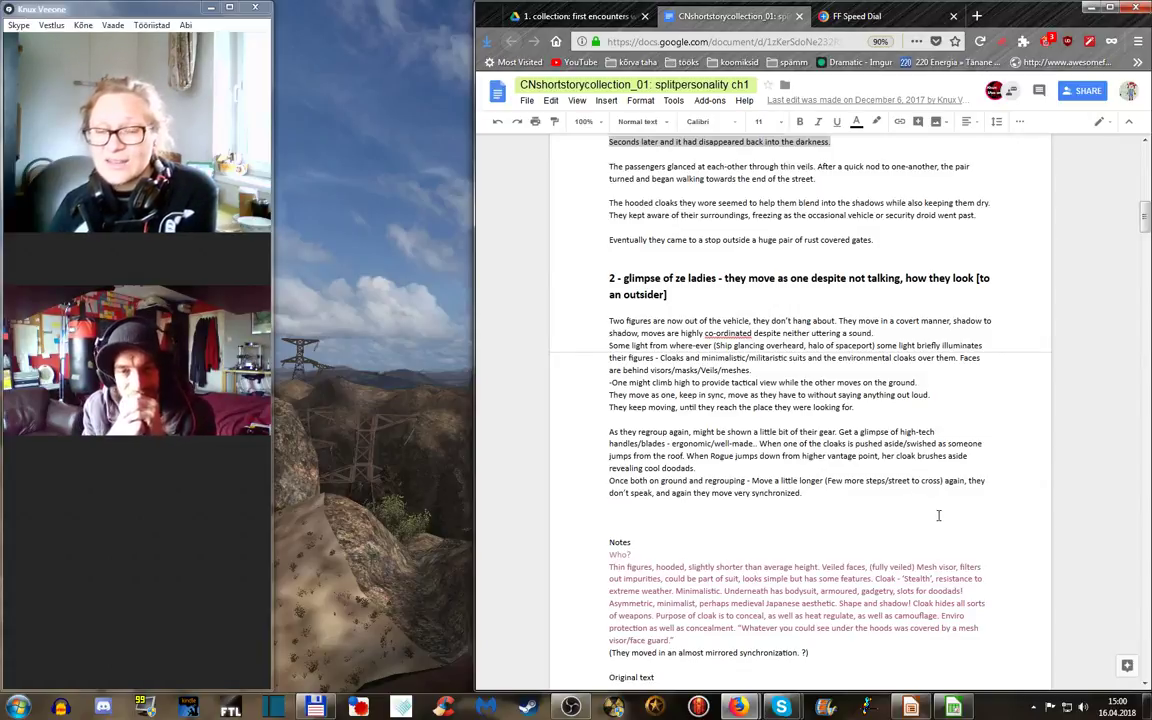
scroll(938, 515, "down", 5)
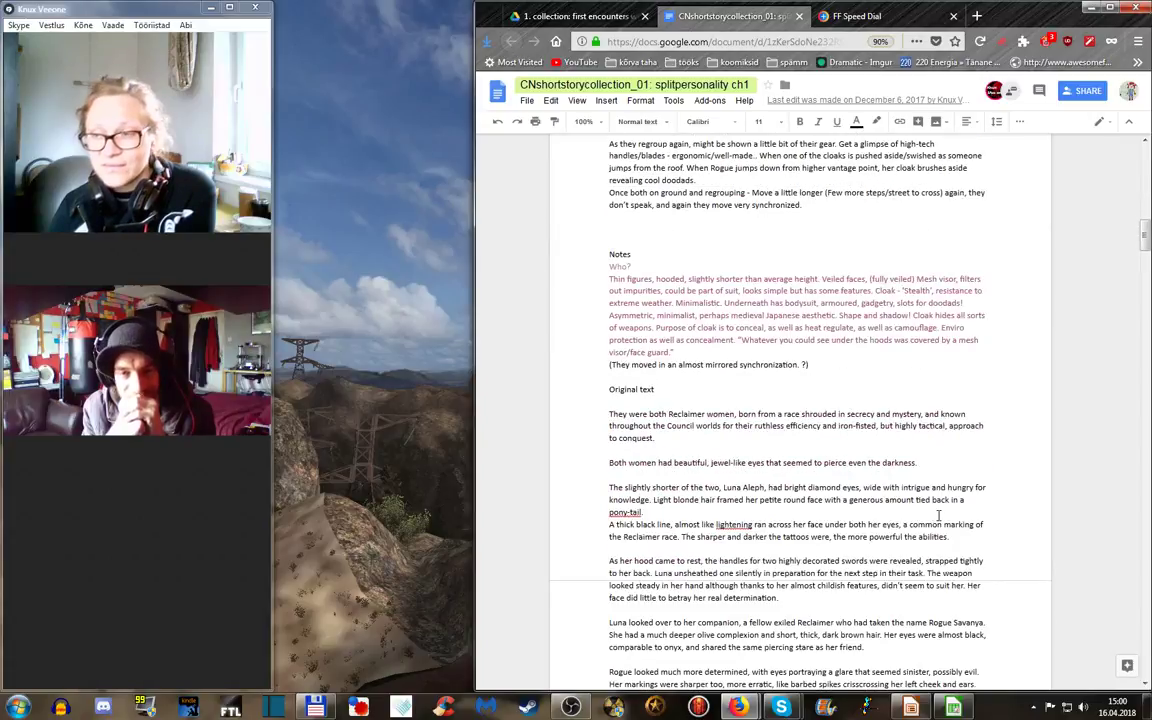
scroll(938, 515, "down", 5)
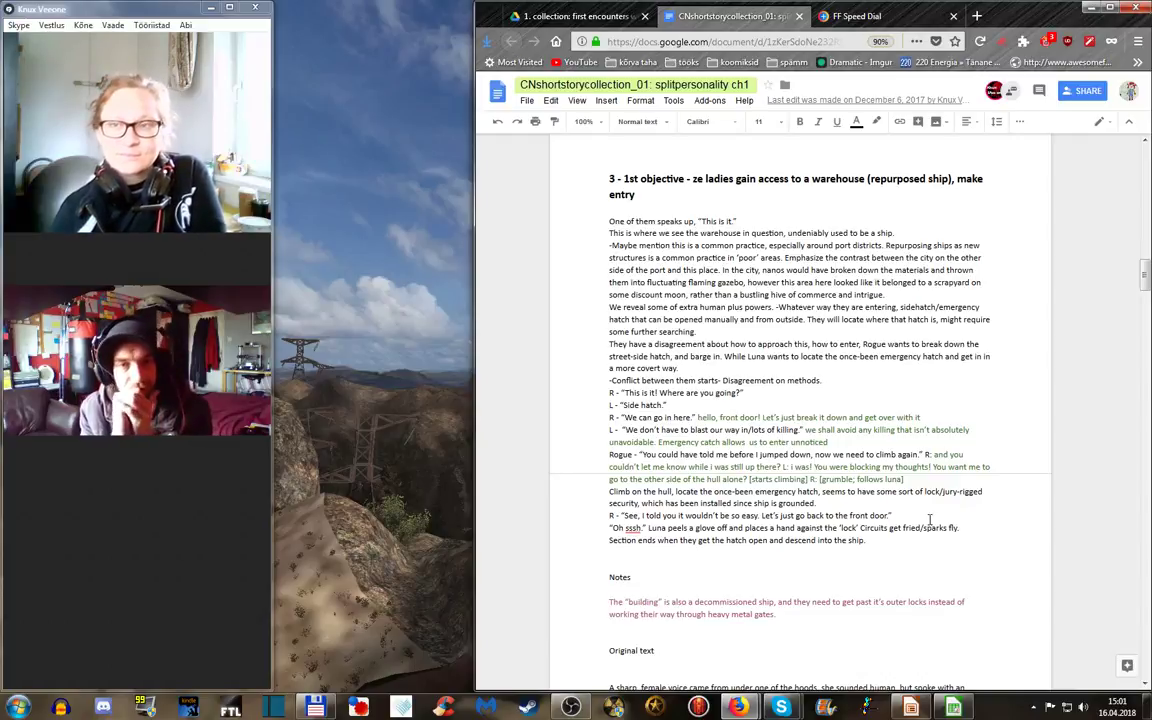
- Scroll through sections 4 and 5 to section 6, 'all hell breaks loose', on page 13 of 16
scroll(940, 540, "down", 3)
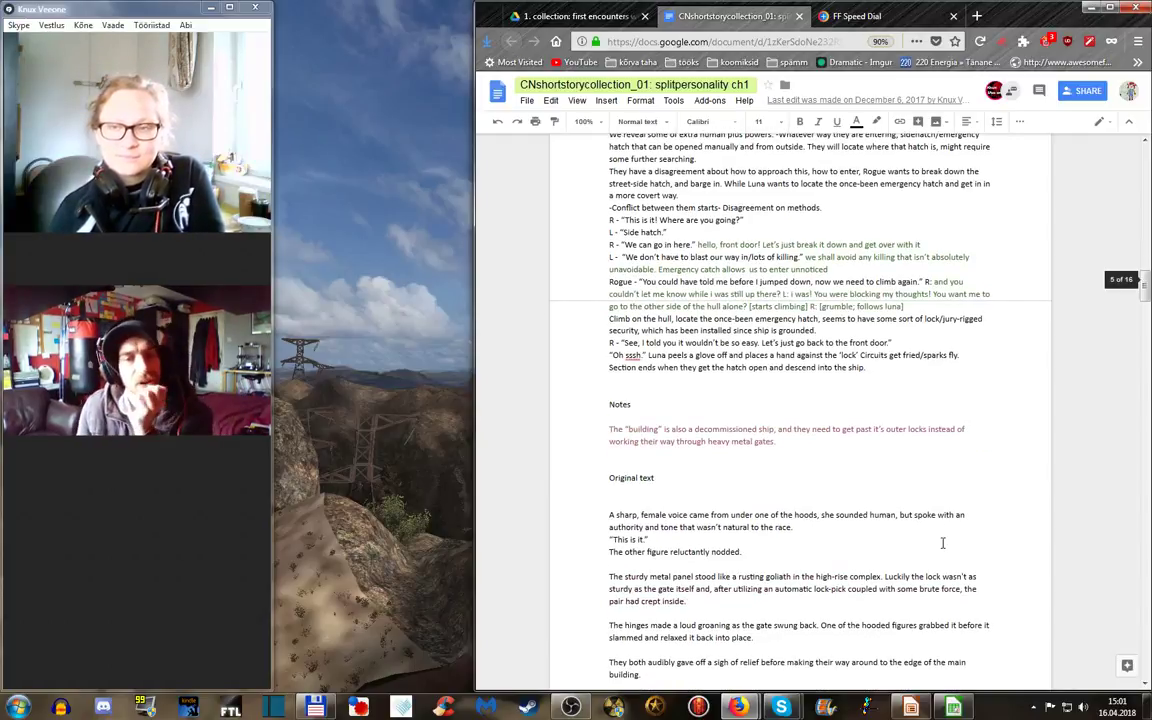
scroll(935, 535, "down", 4)
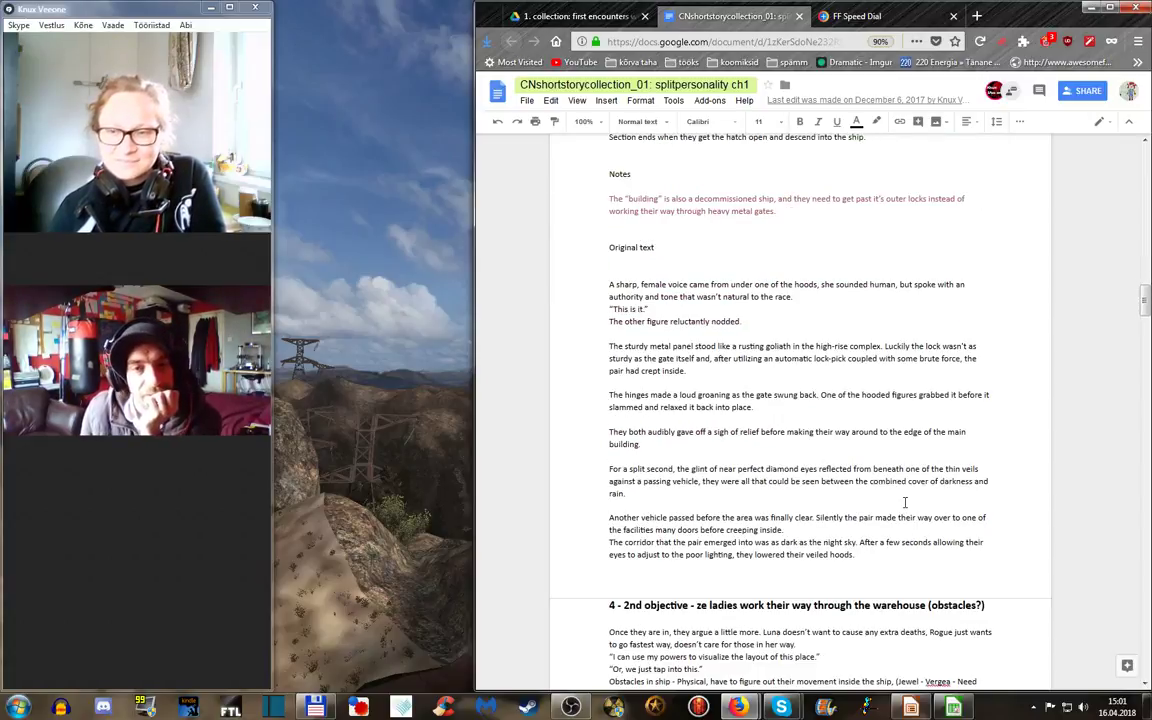
scroll(905, 502, "down", 1)
scroll(905, 502, "down", 3)
scroll(905, 502, "down", 9)
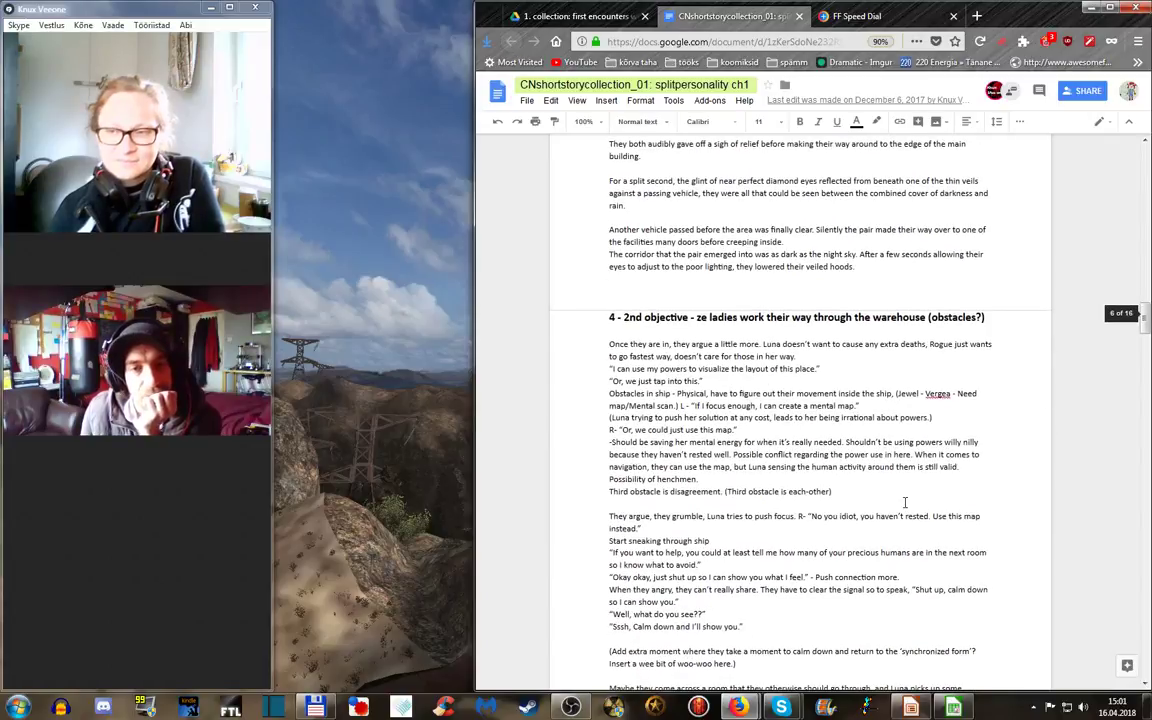
scroll(905, 502, "down", 5)
scroll(908, 496, "down", 9)
scroll(908, 496, "down", 11)
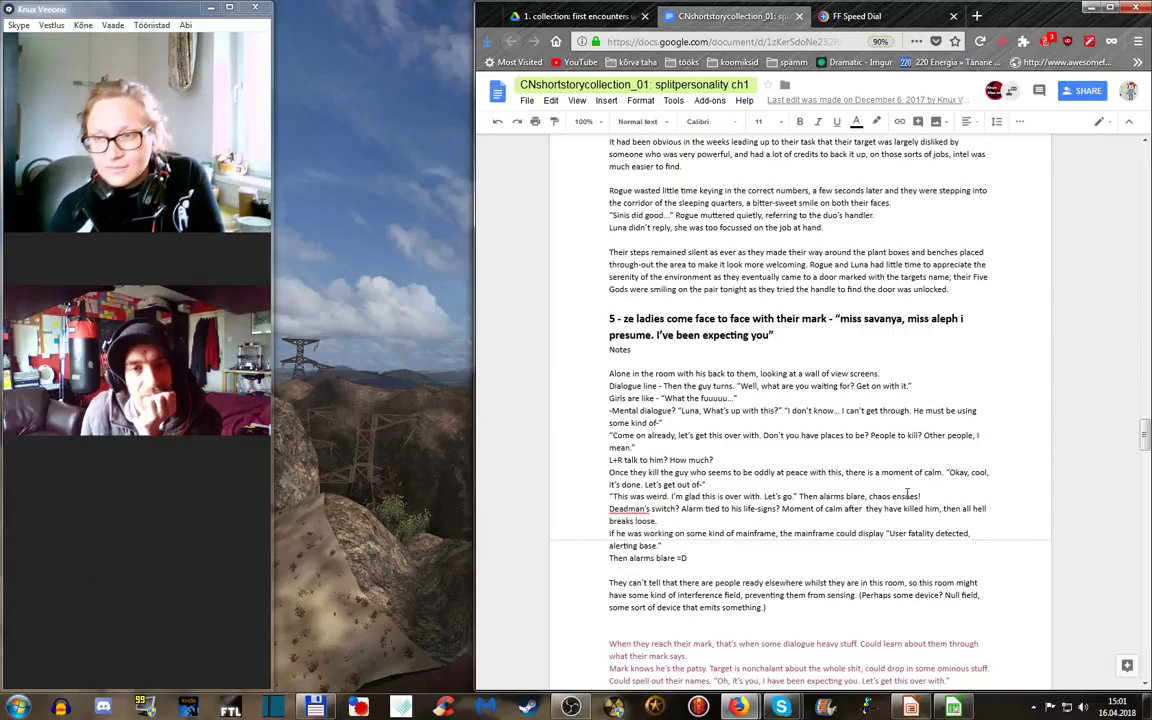
scroll(900, 498, "down", 1)
scroll(893, 497, "down", 12)
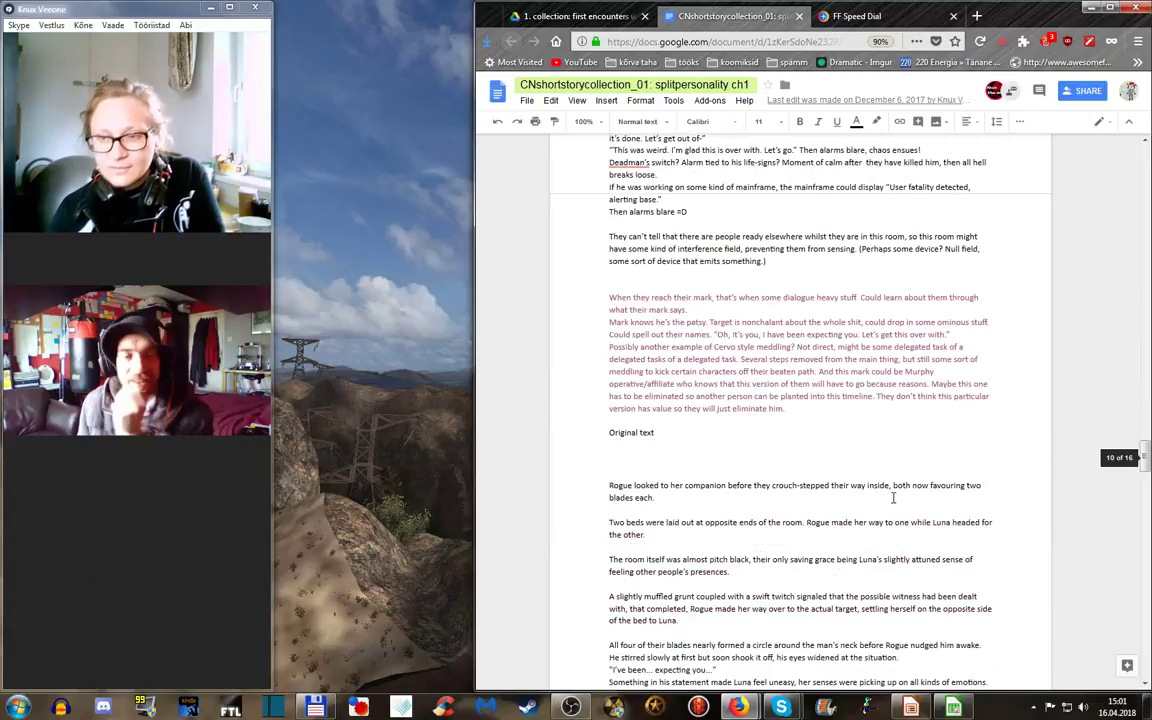
scroll(893, 497, "down", 5)
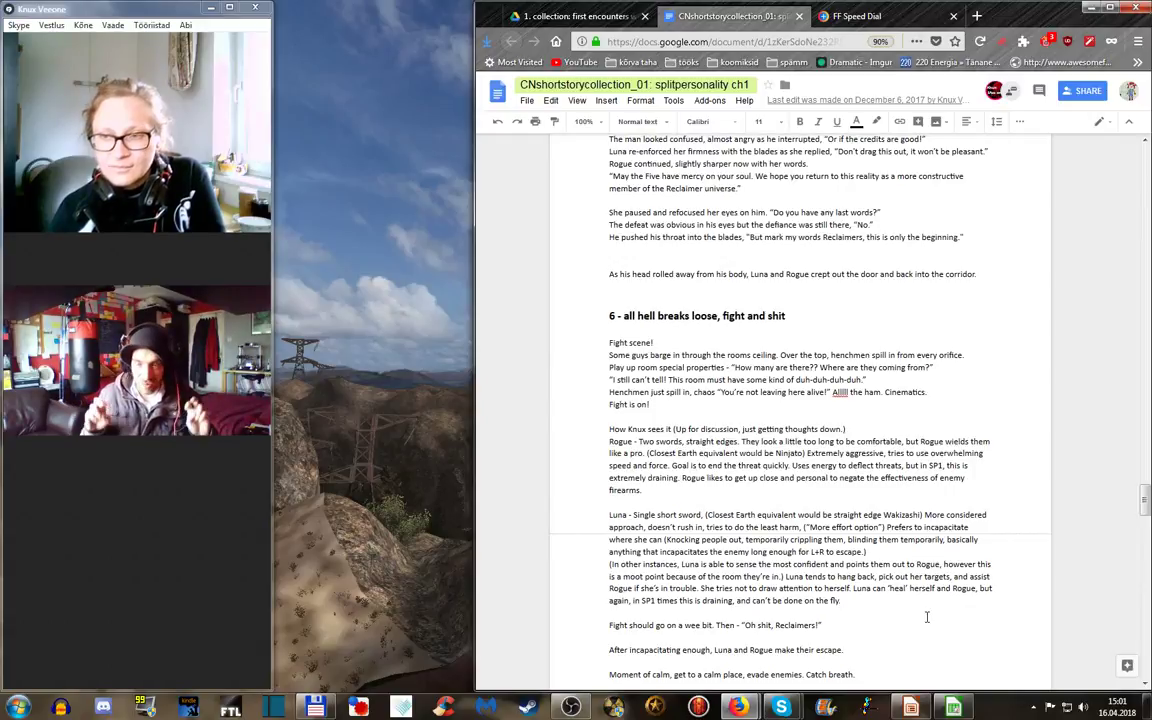
scroll(927, 617, "down", 8)
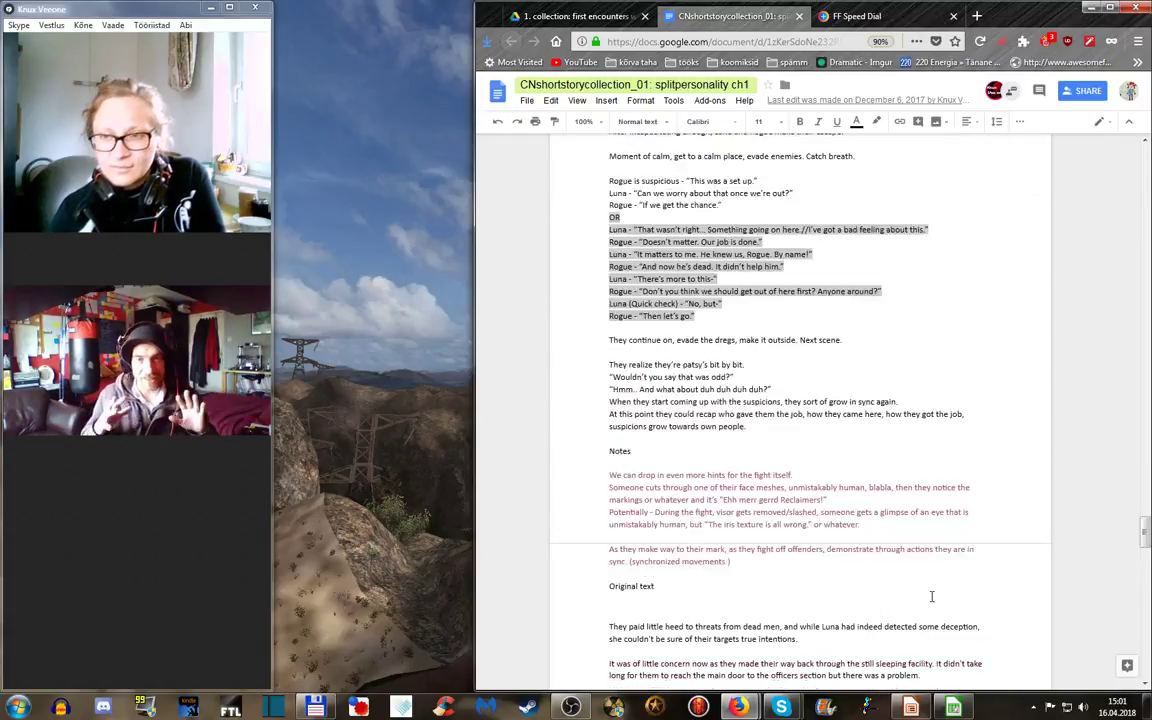
scroll(931, 596, "down", 7)
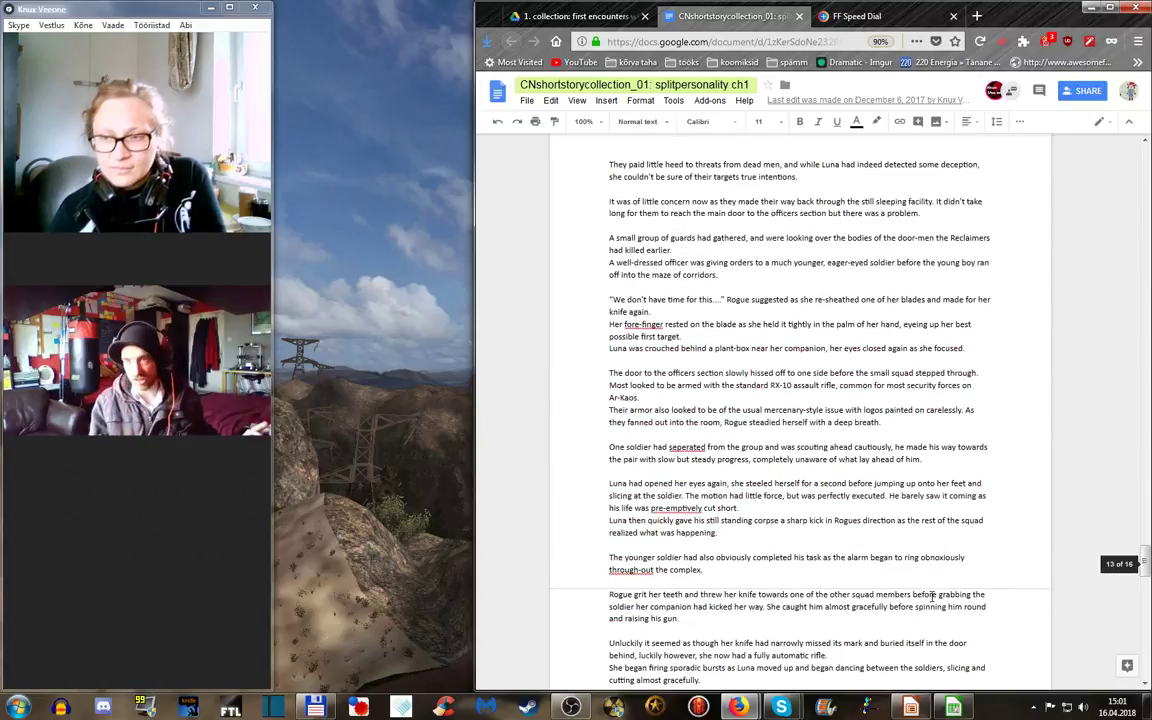
- Scroll down past sections 7 and 8, then back up to the section 1 scenery heading
scroll(931, 596, "down", 10)
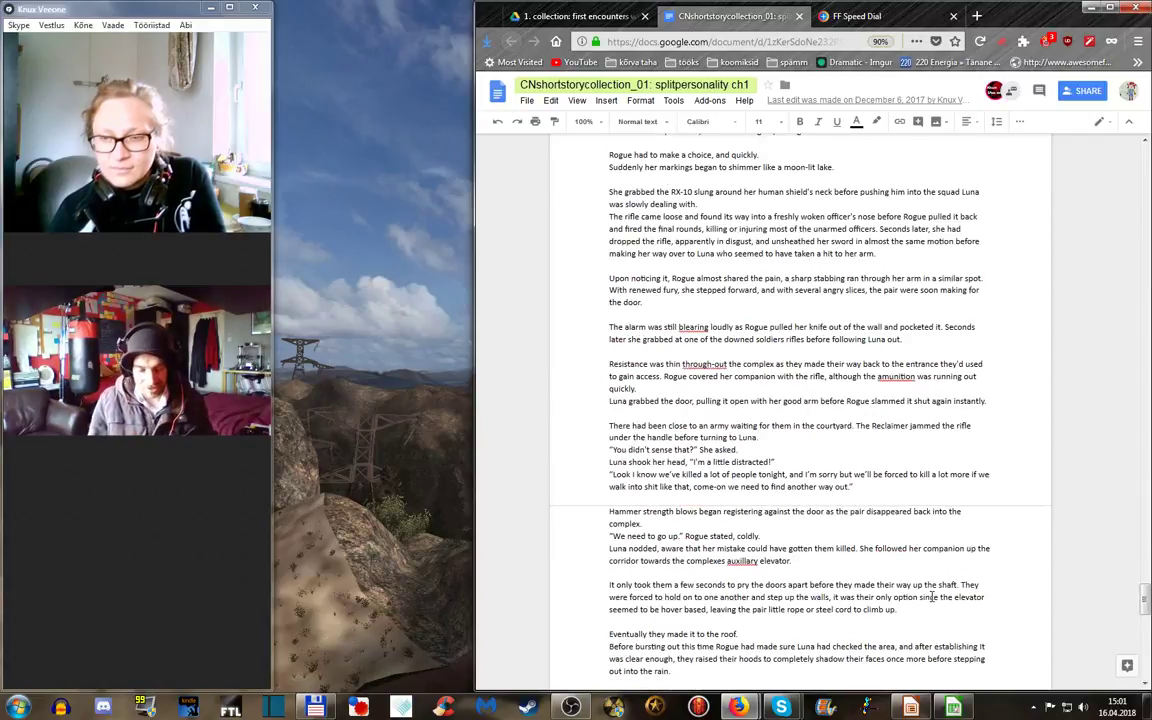
scroll(931, 596, "down", 9)
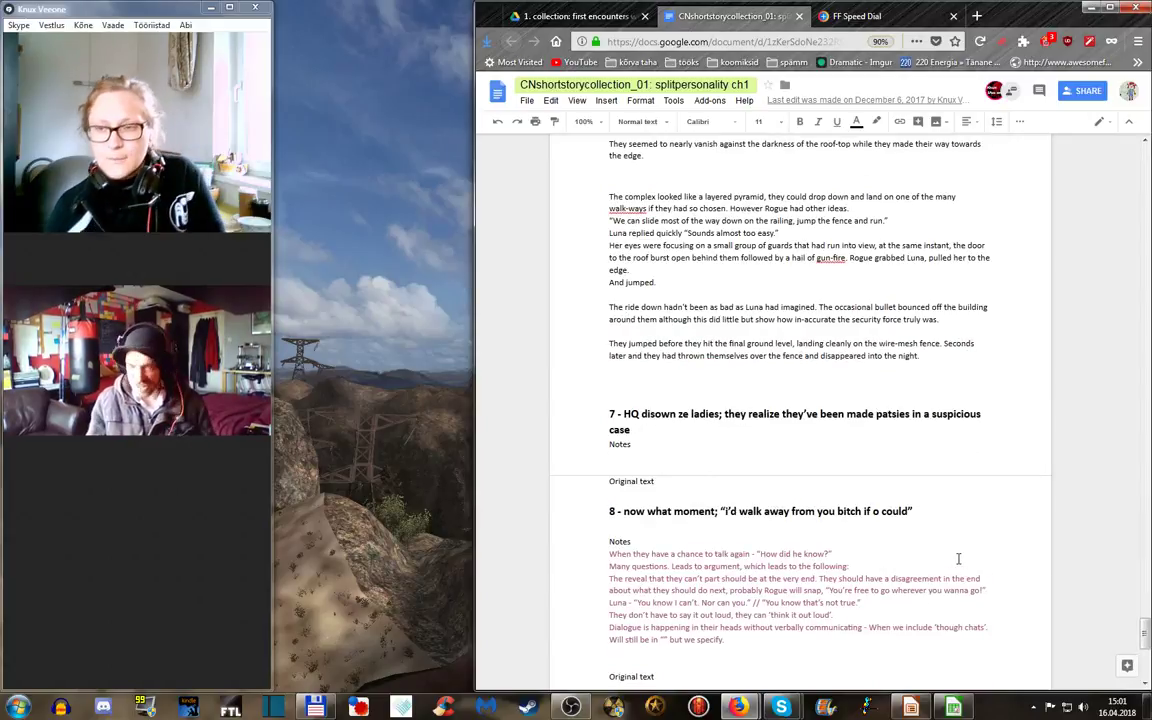
scroll(958, 559, "up", 8)
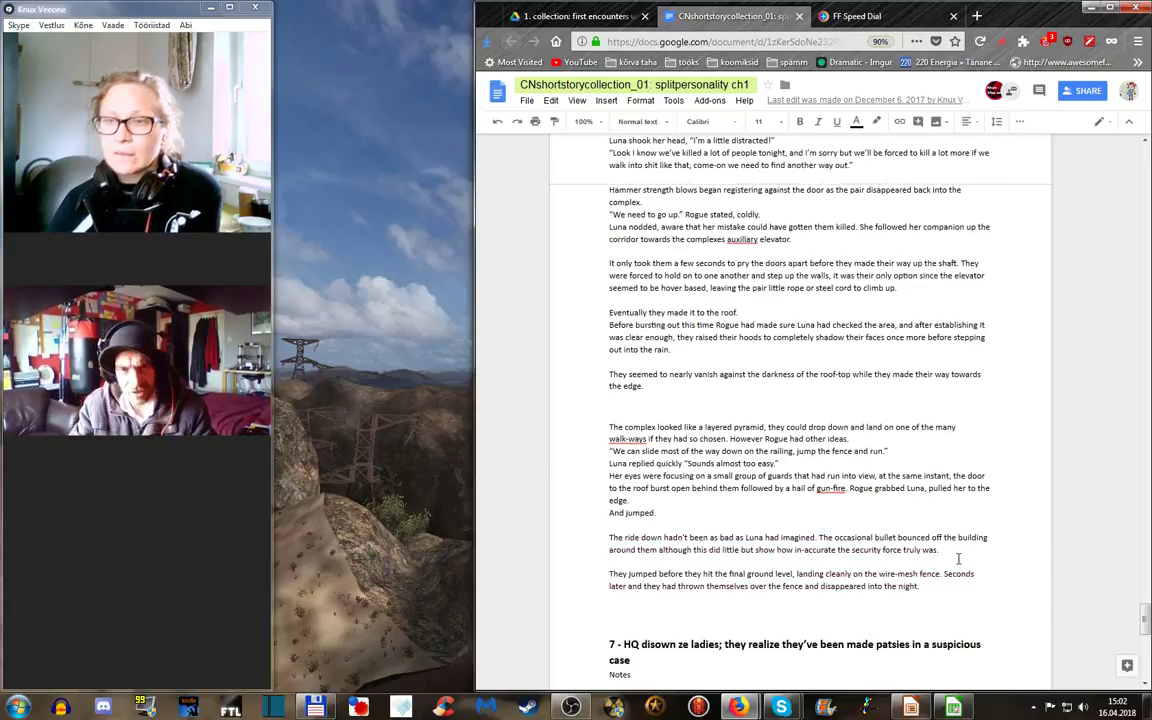
scroll(958, 559, "up", 10)
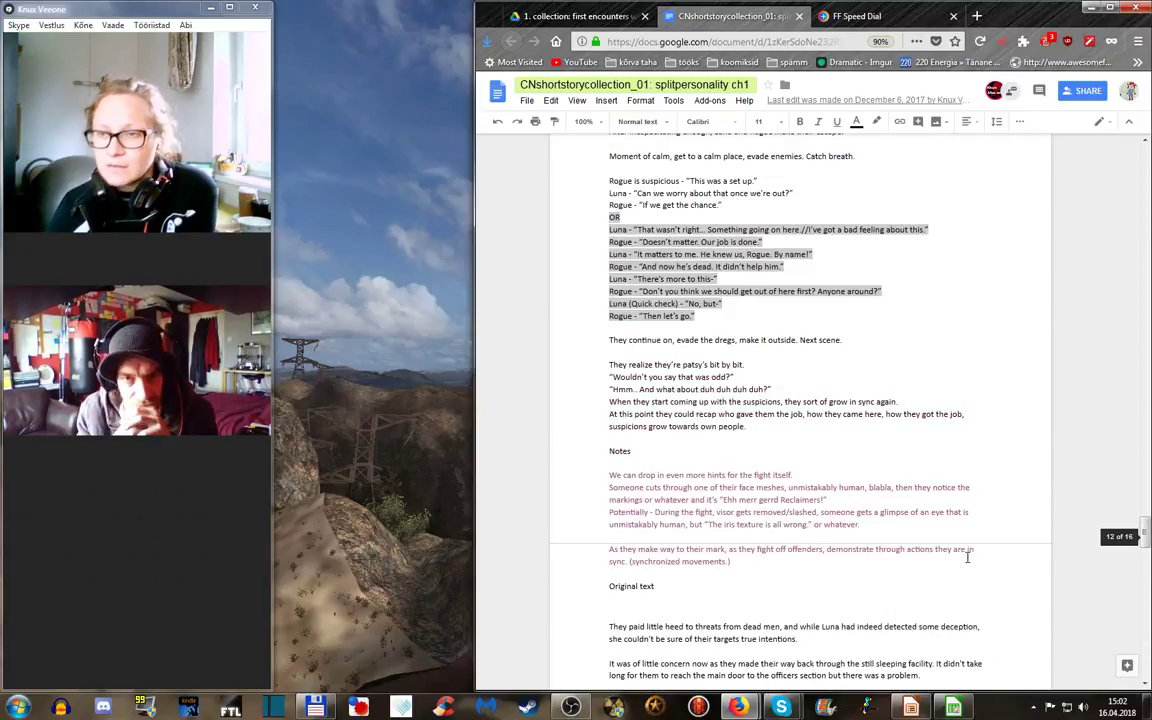
scroll(967, 558, "up", 8)
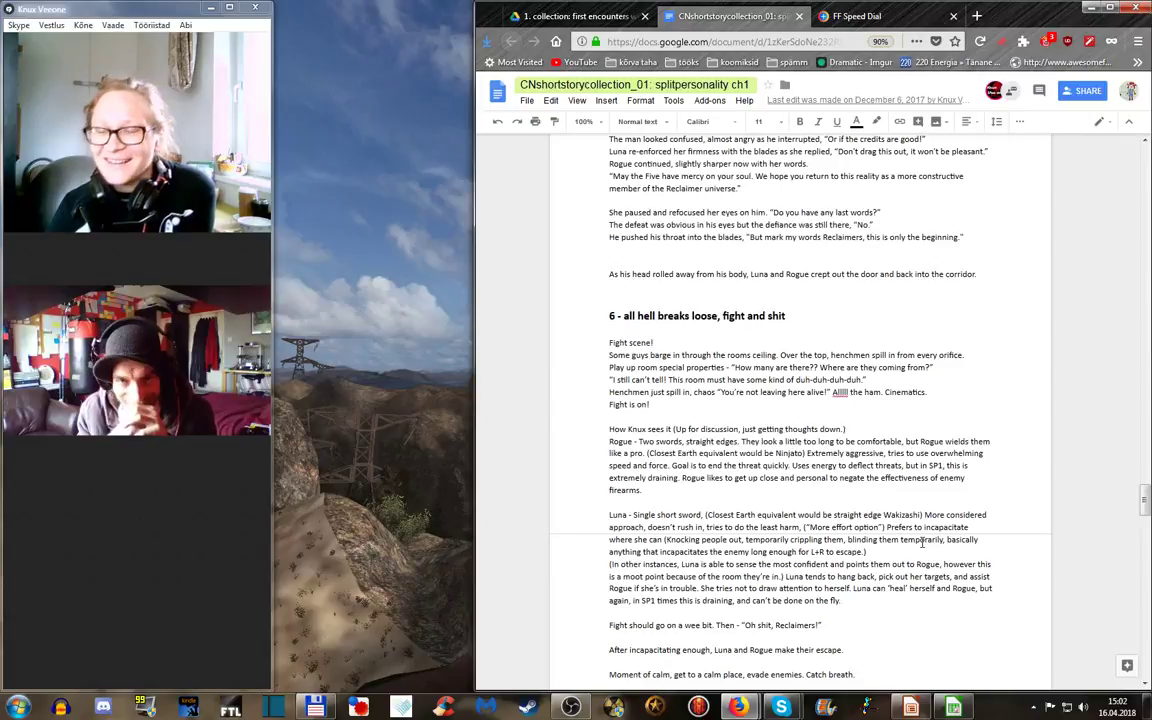
scroll(923, 541, "up", 15)
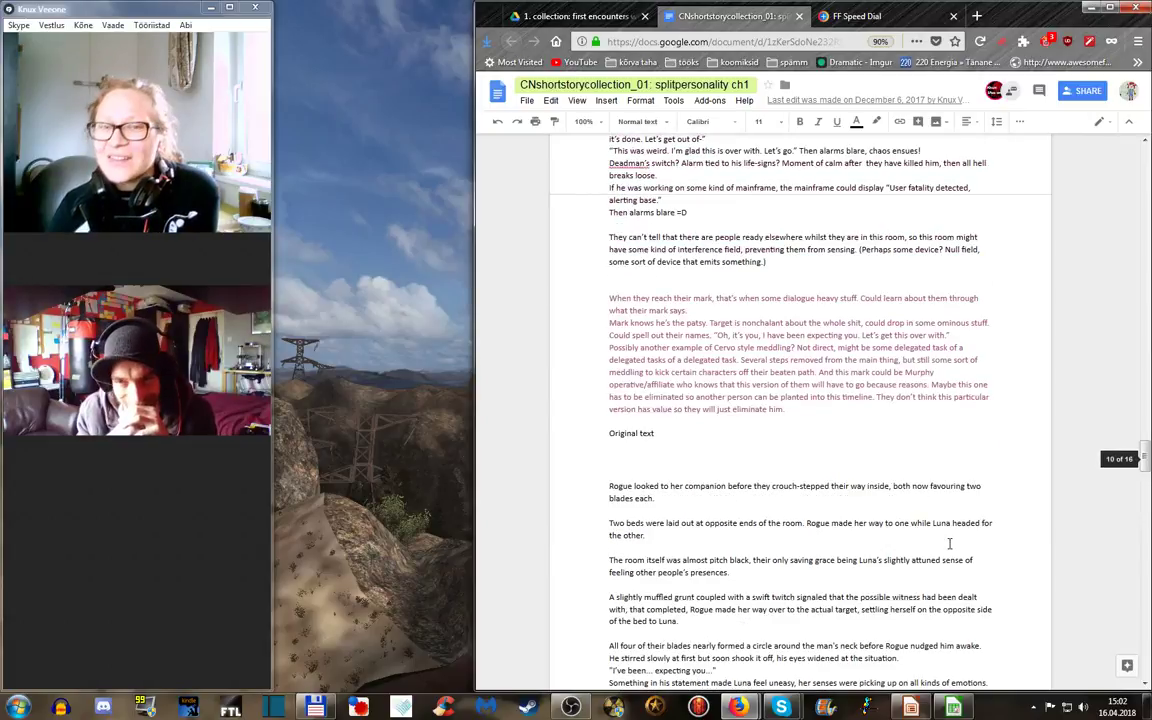
scroll(923, 544, "up", 5)
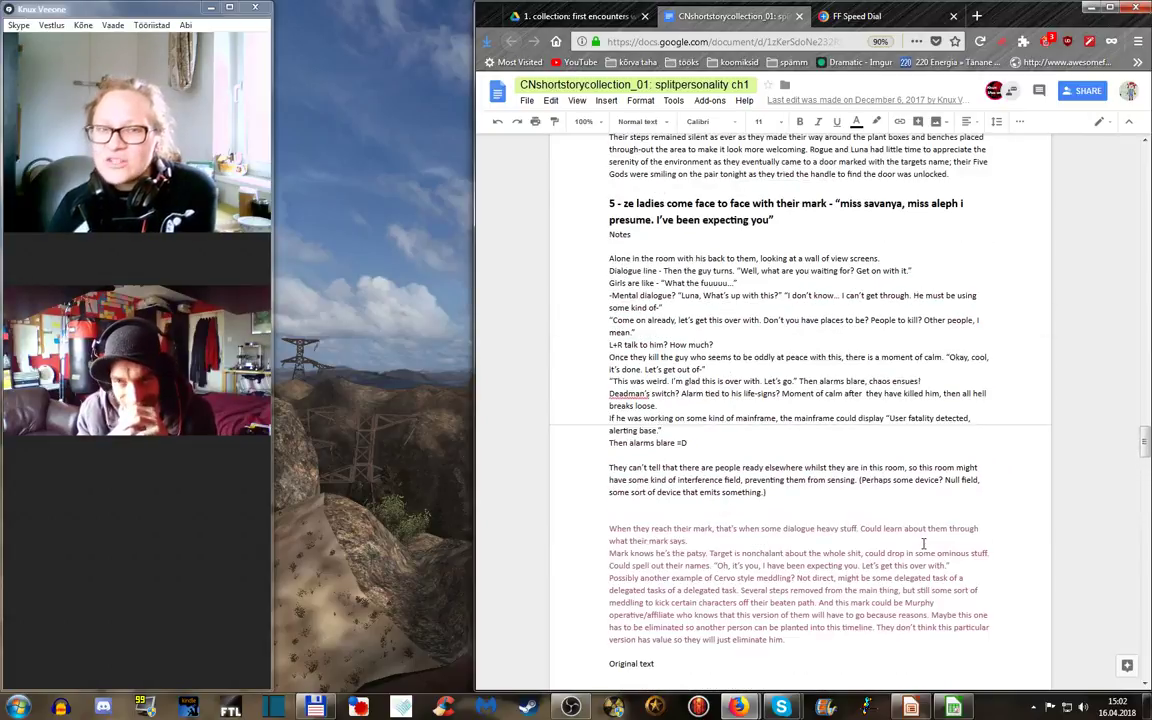
scroll(923, 543, "up", 3)
scroll(923, 544, "up", 9)
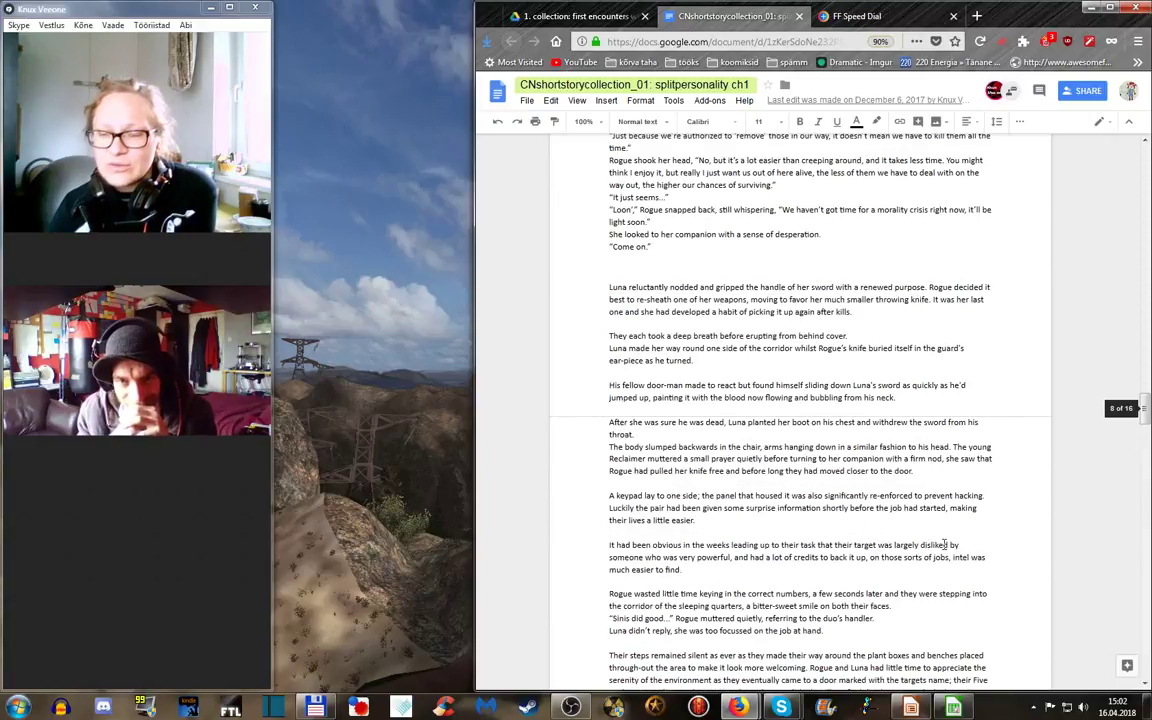
scroll(944, 544, "up", 6)
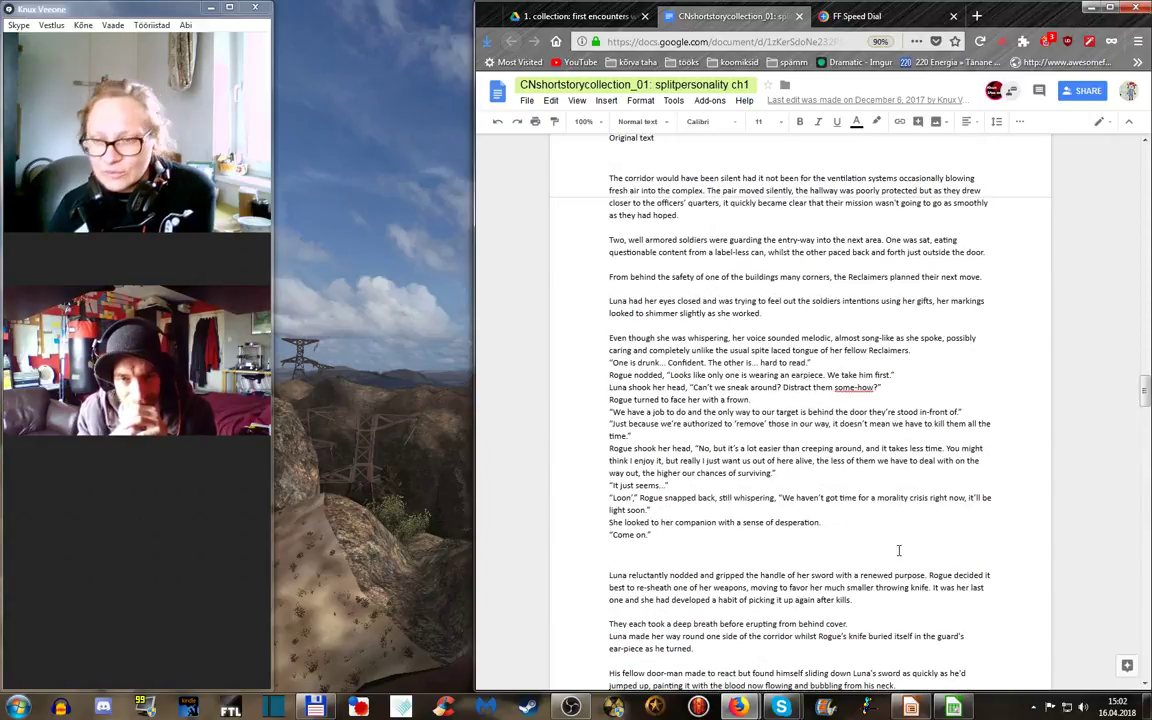
scroll(898, 550, "up", 7)
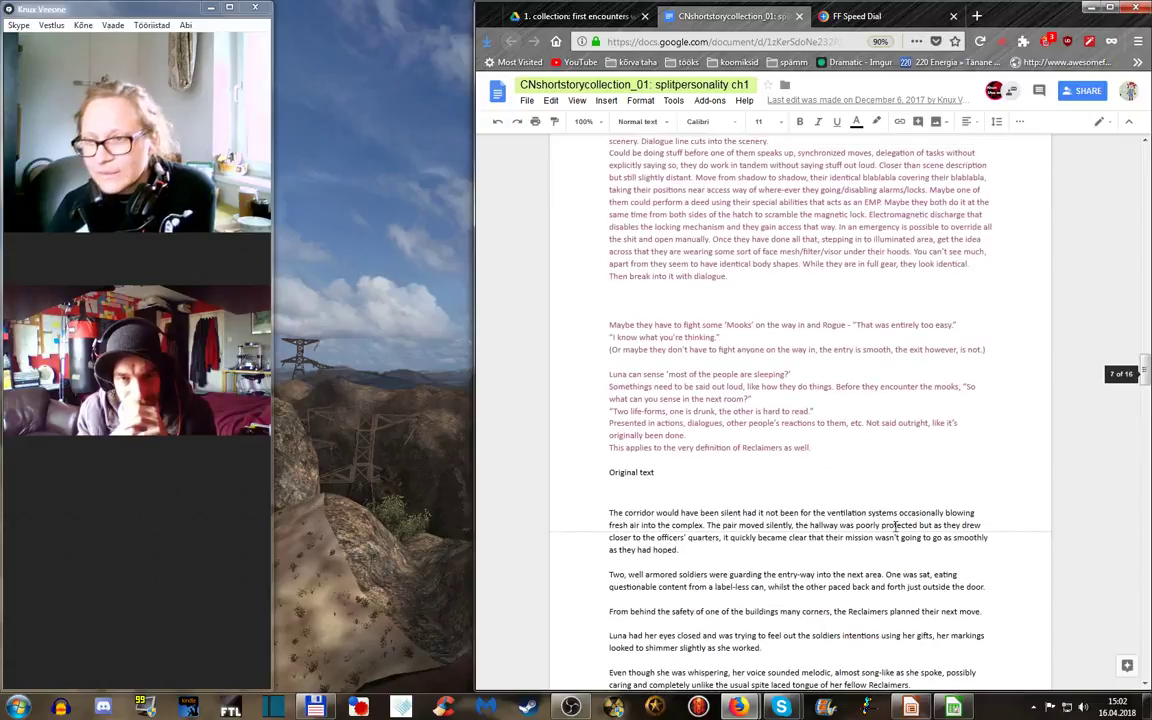
scroll(896, 526, "up", 7)
scroll(896, 526, "up", 8)
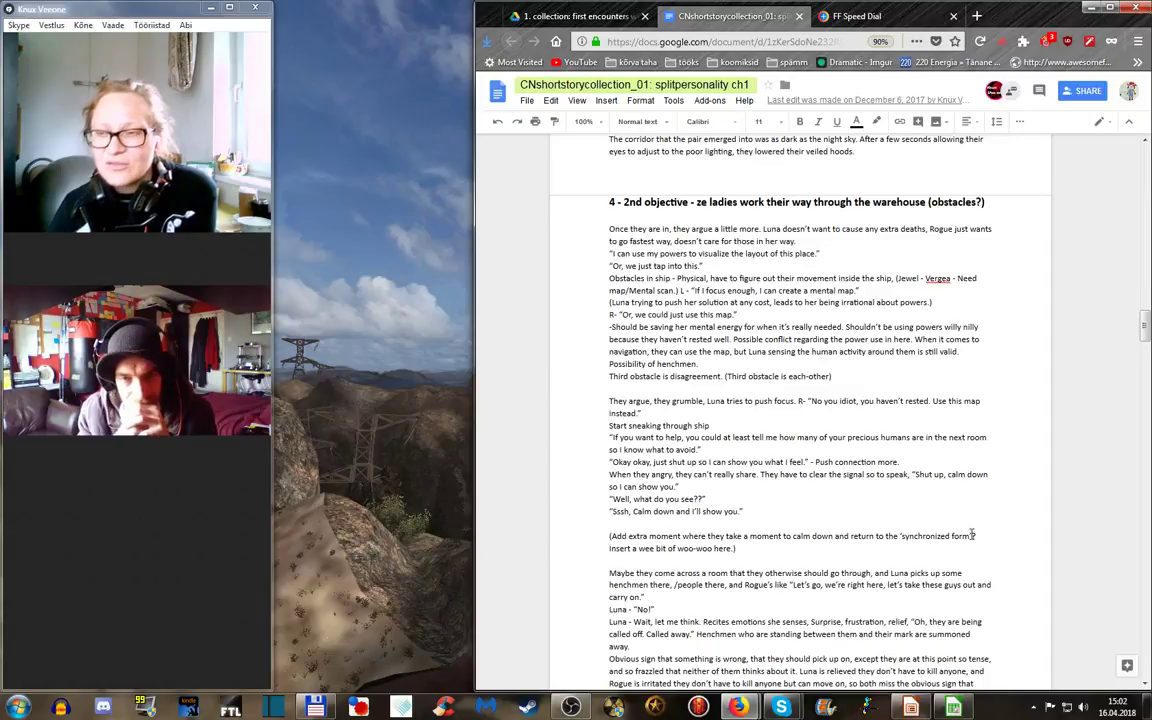
scroll(968, 532, "up", 12)
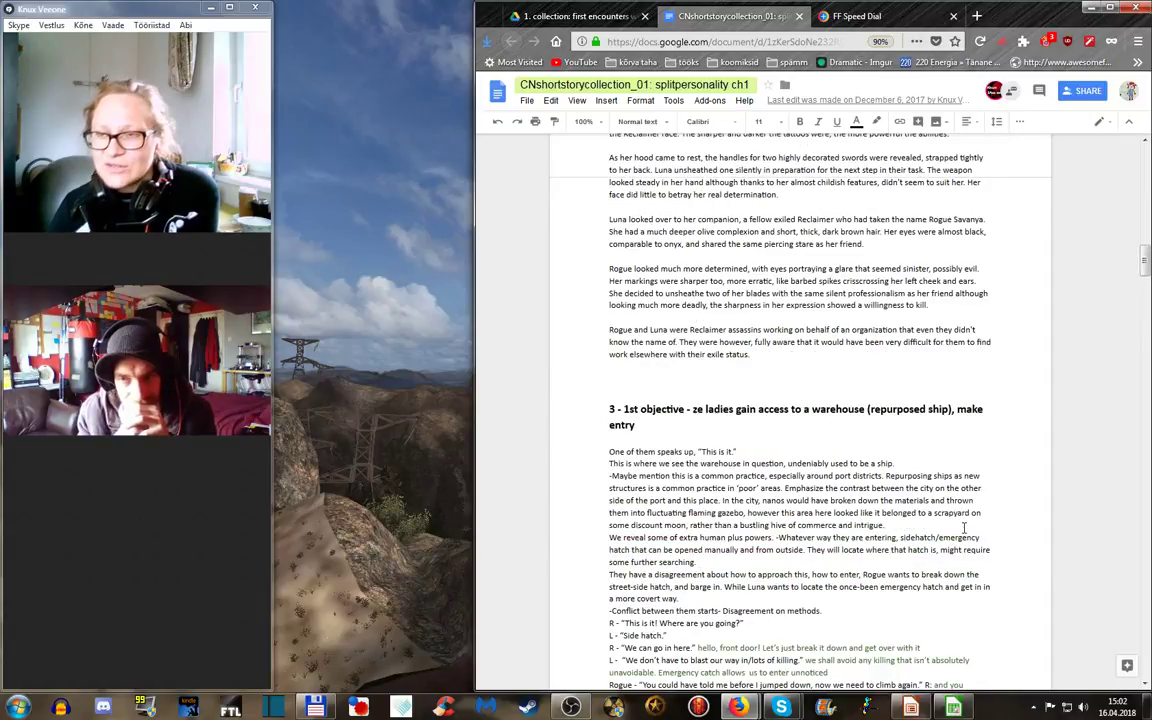
scroll(965, 527, "up", 10)
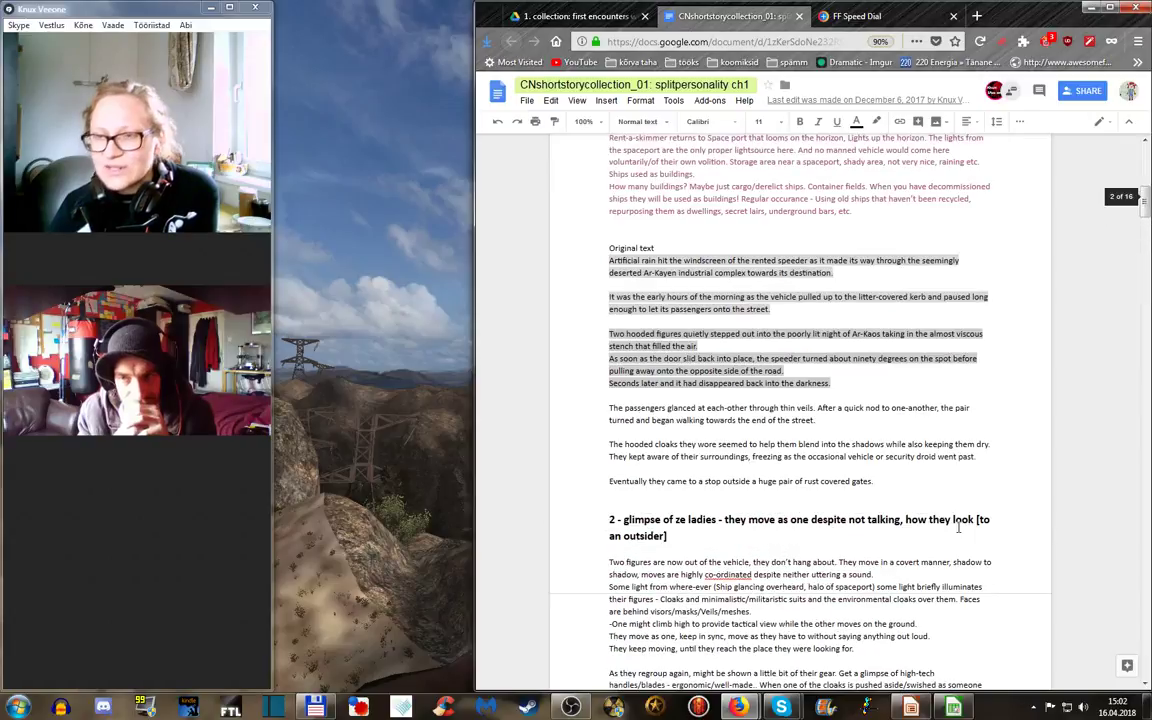
scroll(958, 527, "up", 8)
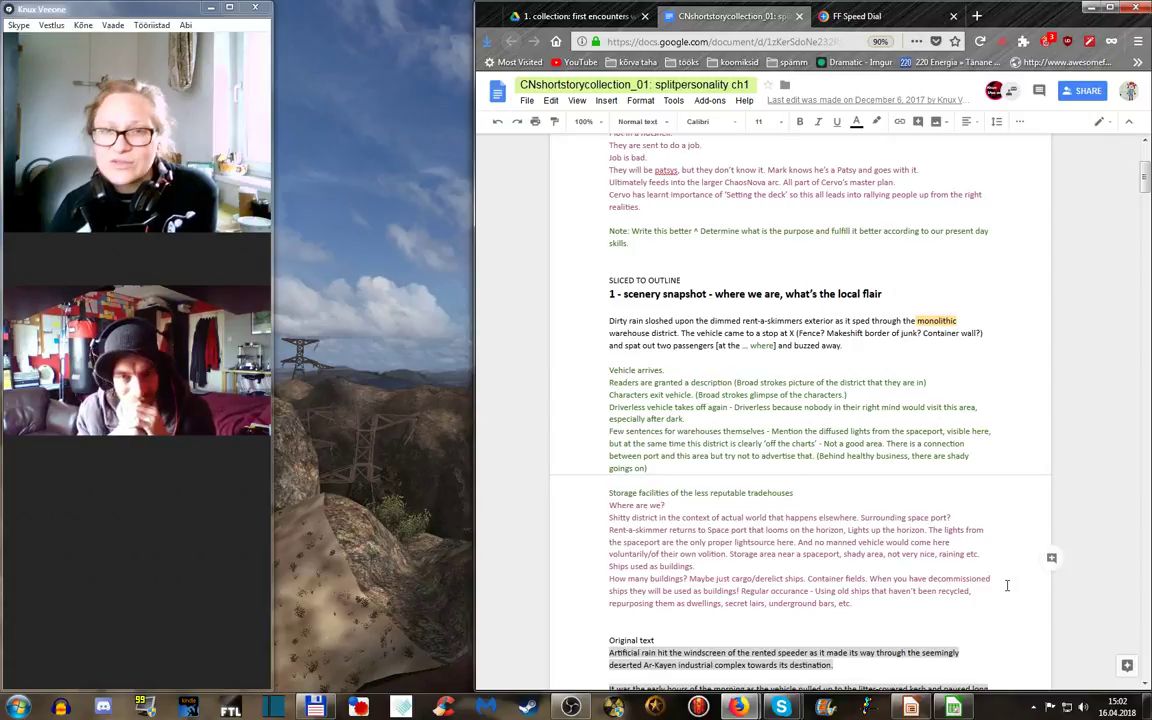
left_click(949, 525)
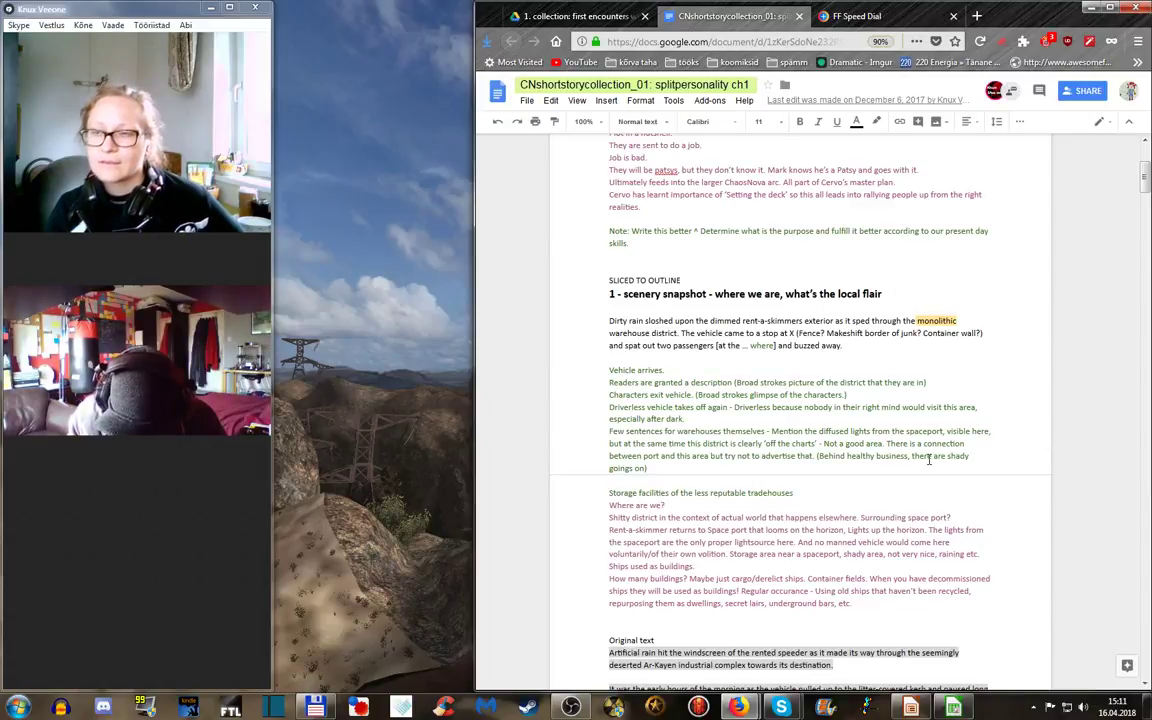
- Scroll from the top of the outline down to section 1's 'Original text' paragraphs
scroll(928, 460, "up", 3)
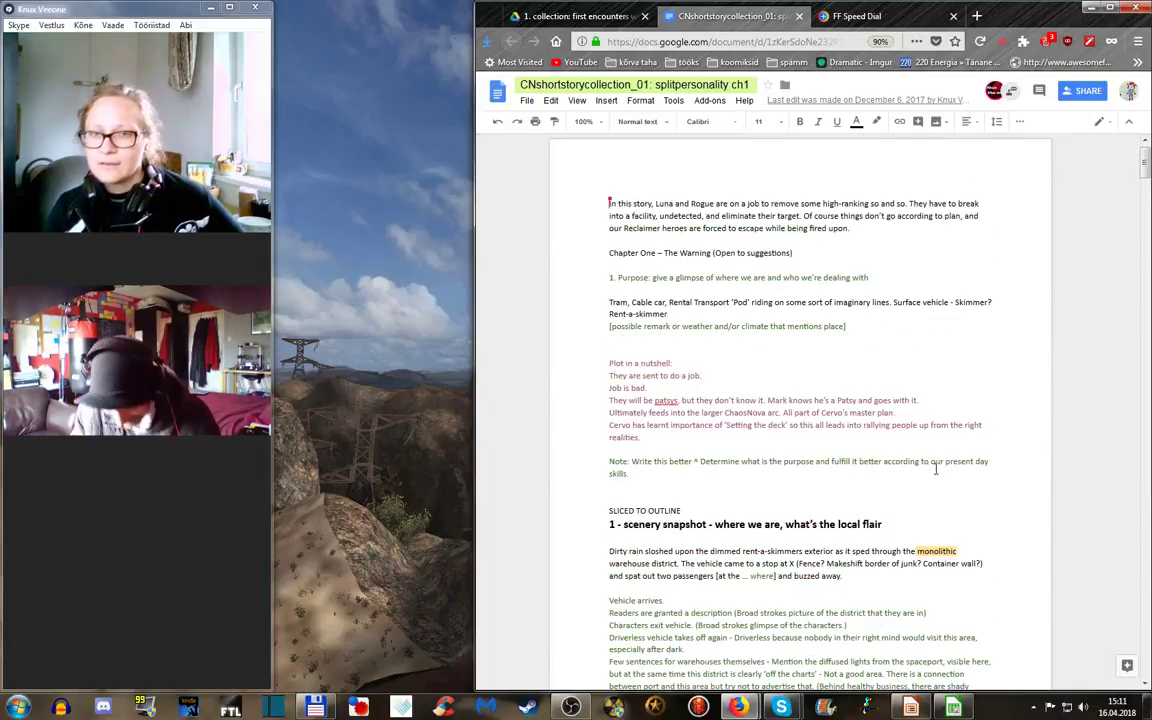
scroll(928, 478, "down", 1)
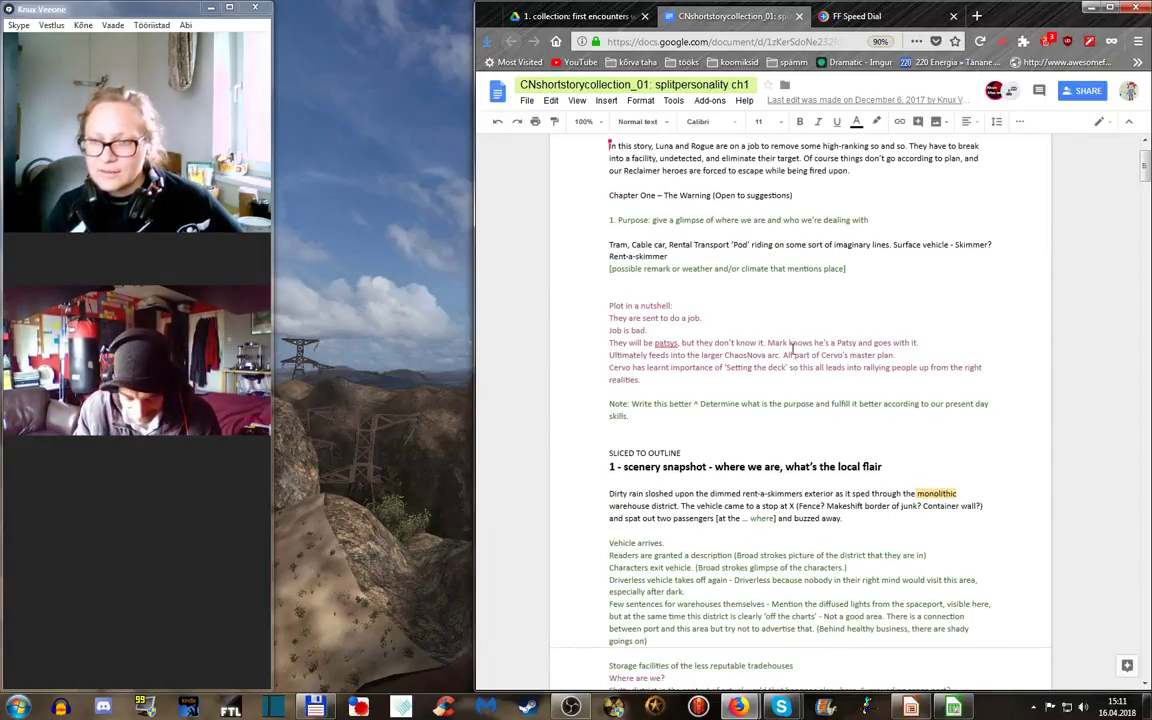
scroll(916, 325, "down", 3)
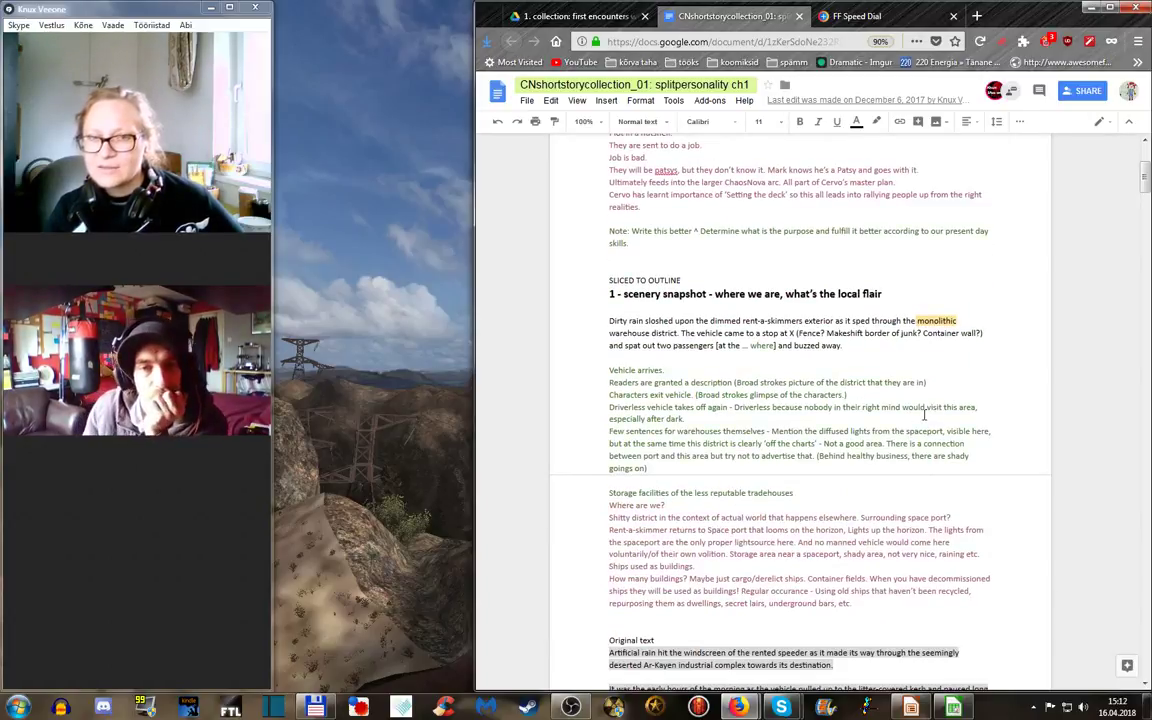
scroll(835, 393, "down", 3)
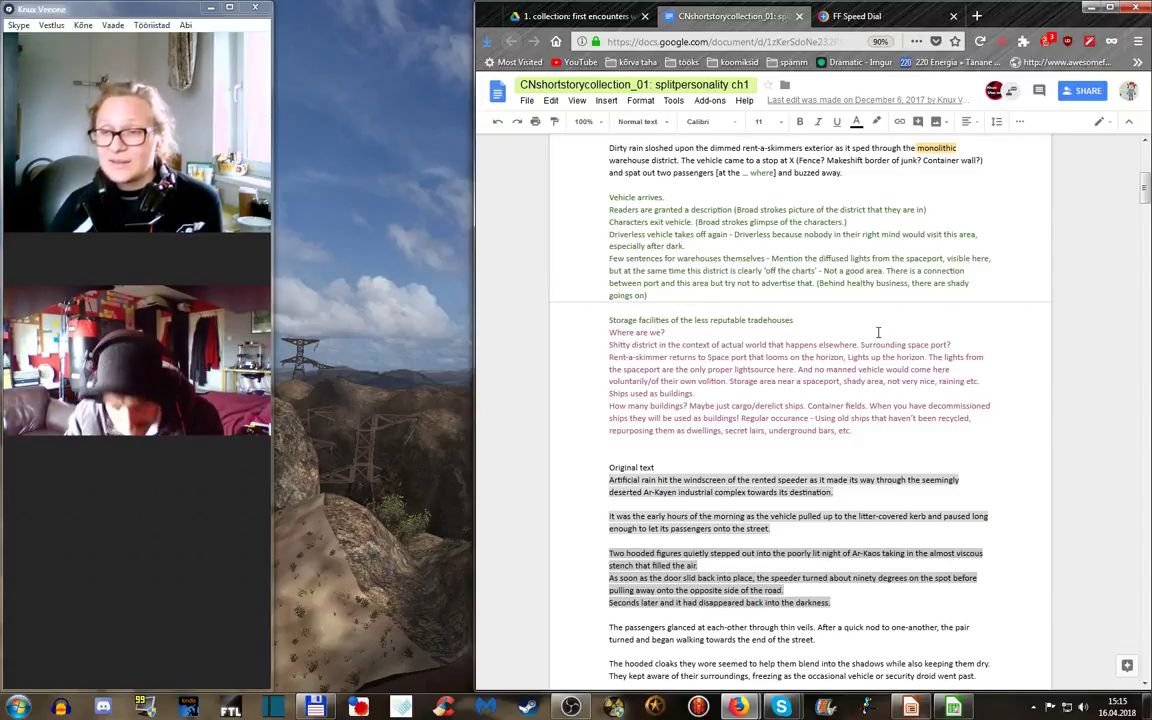
- Scroll through sections 2 and 3 down to the '4 - 2nd objective' notes
scroll(878, 332, "down", 5)
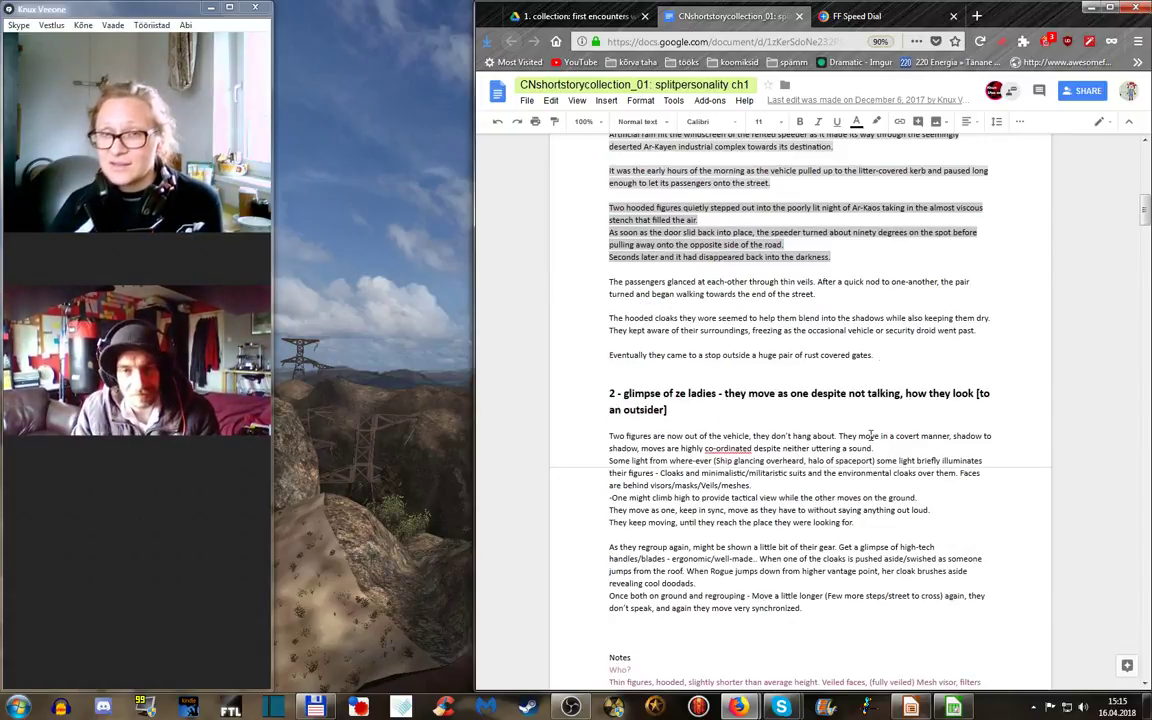
scroll(876, 453, "down", 1)
scroll(876, 453, "down", 3)
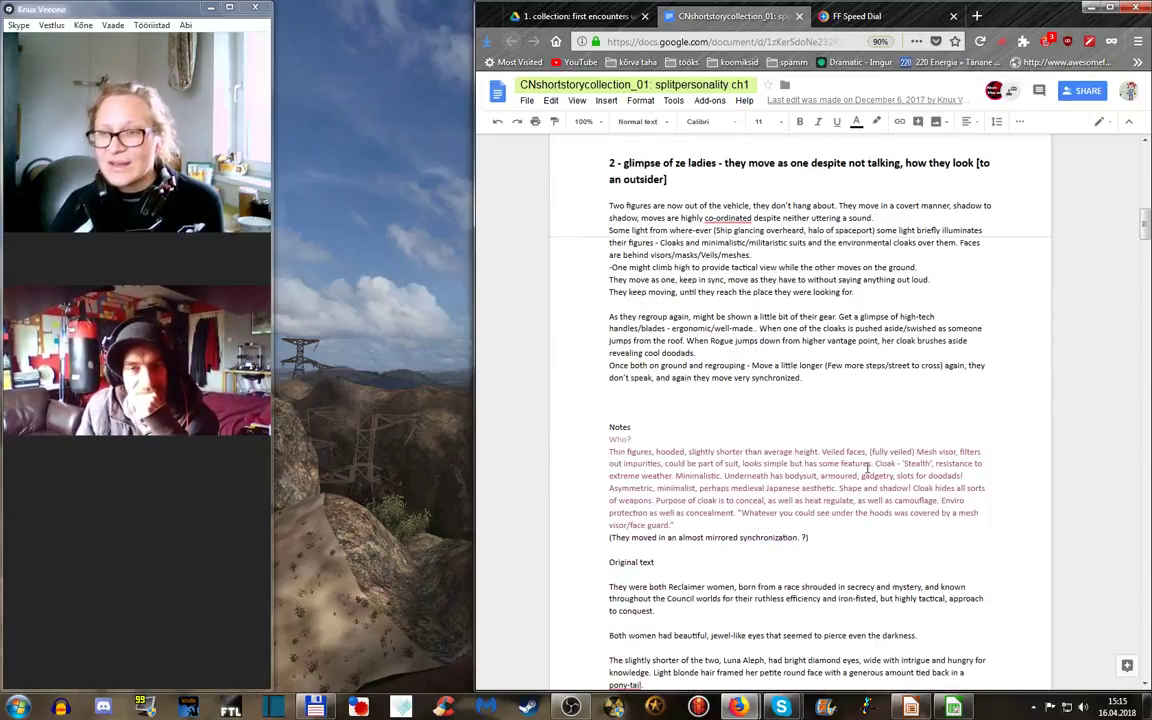
scroll(880, 462, "down", 3)
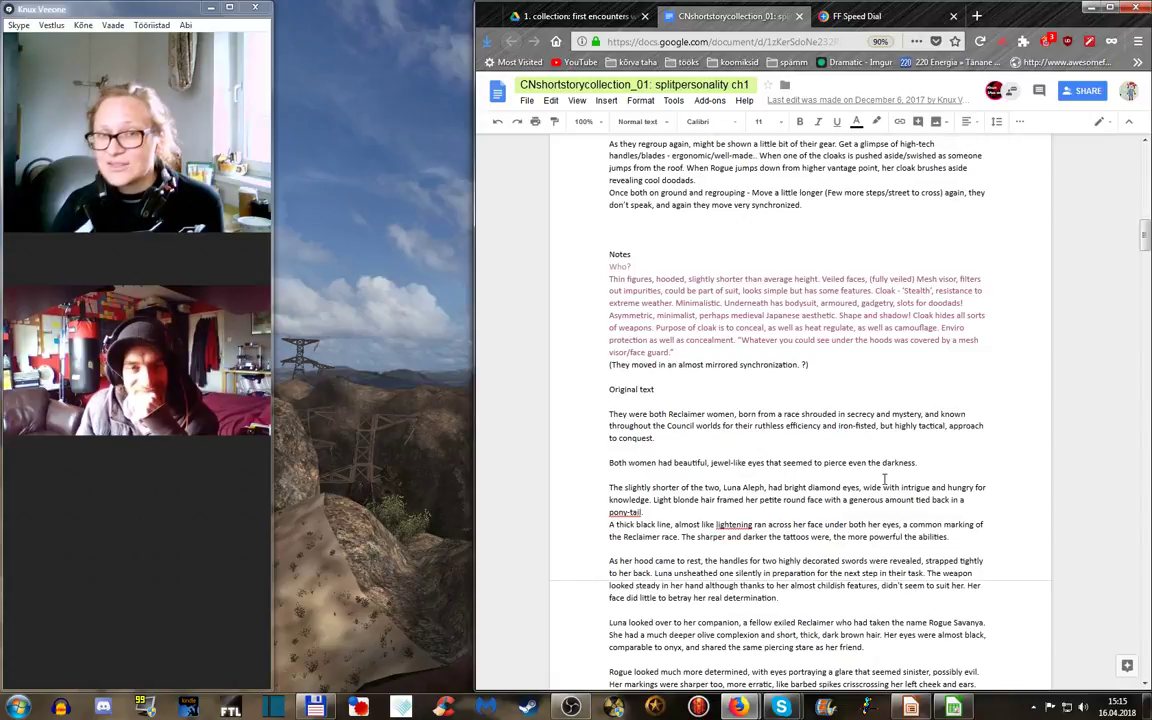
scroll(966, 447, "down", 3)
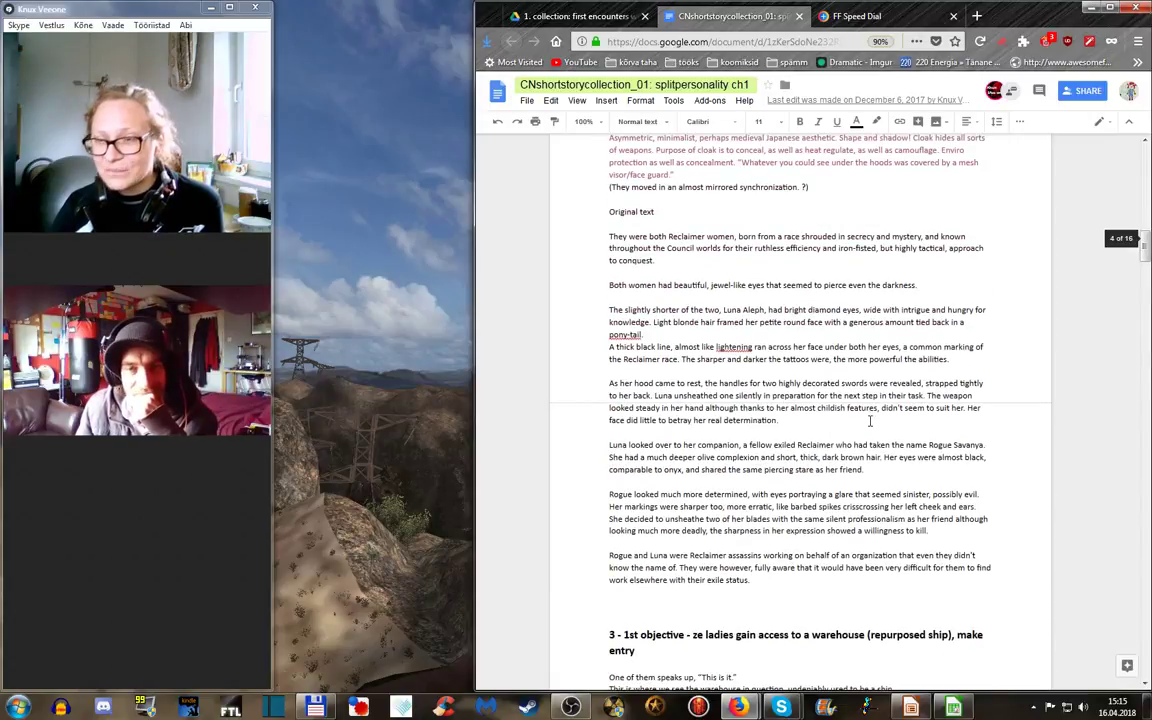
scroll(870, 421, "down", 5)
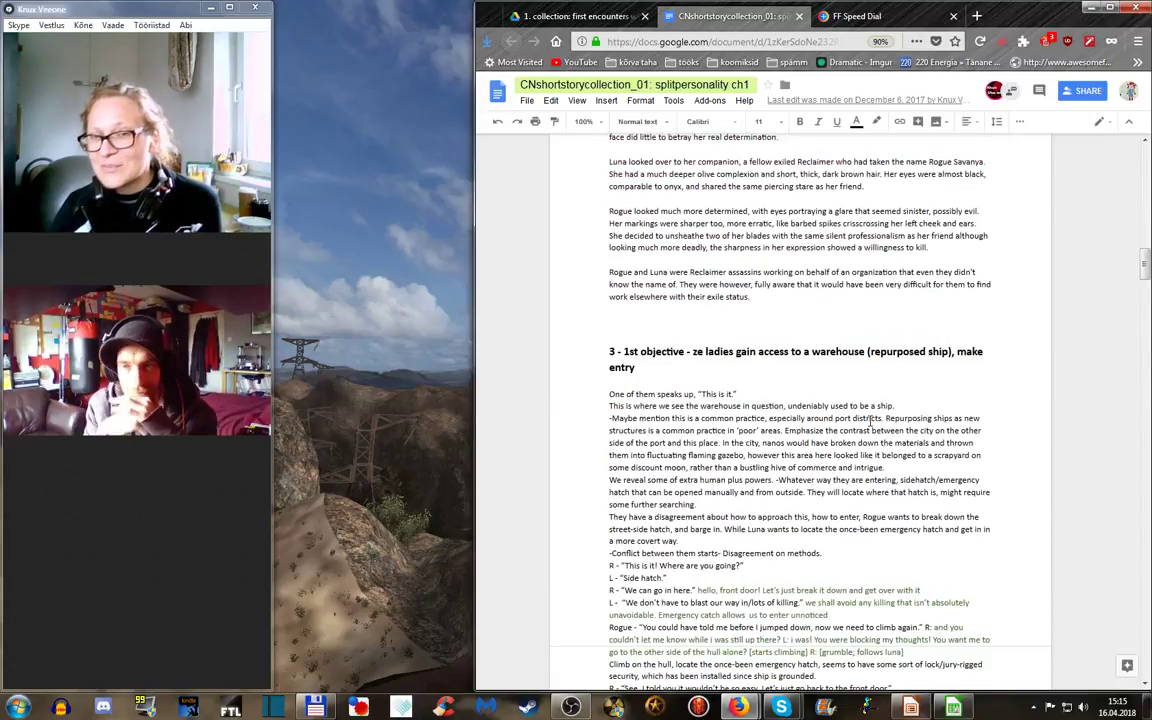
scroll(872, 440, "down", 2)
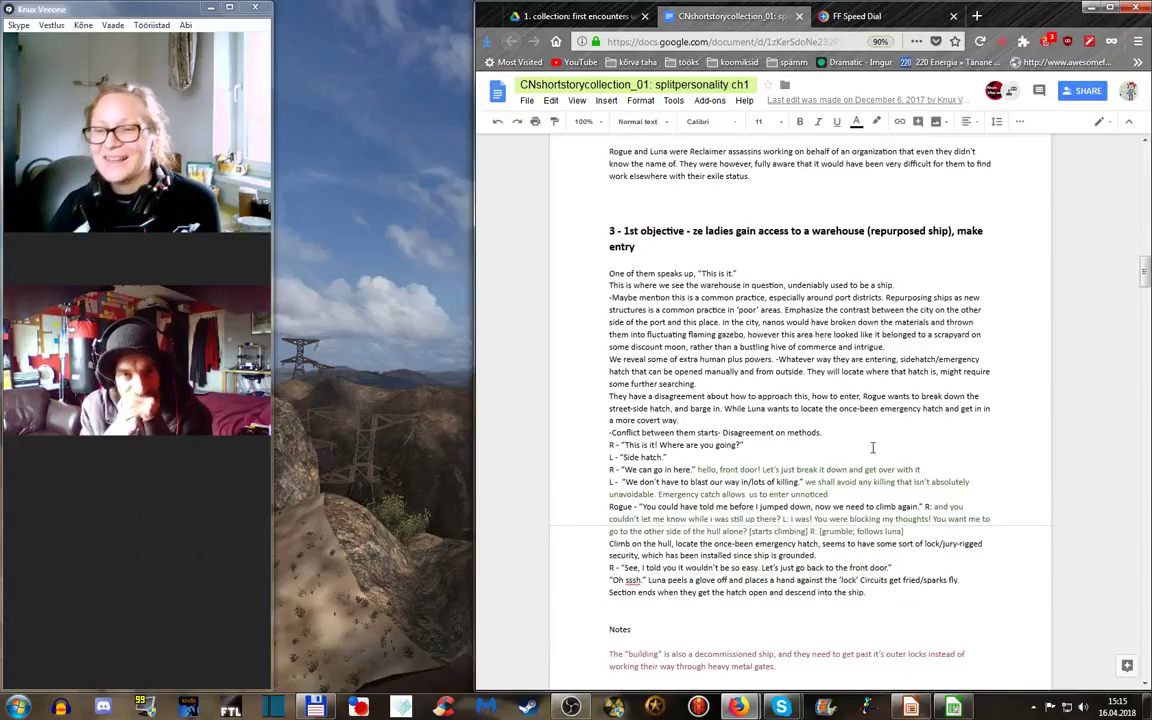
scroll(872, 447, "down", 4)
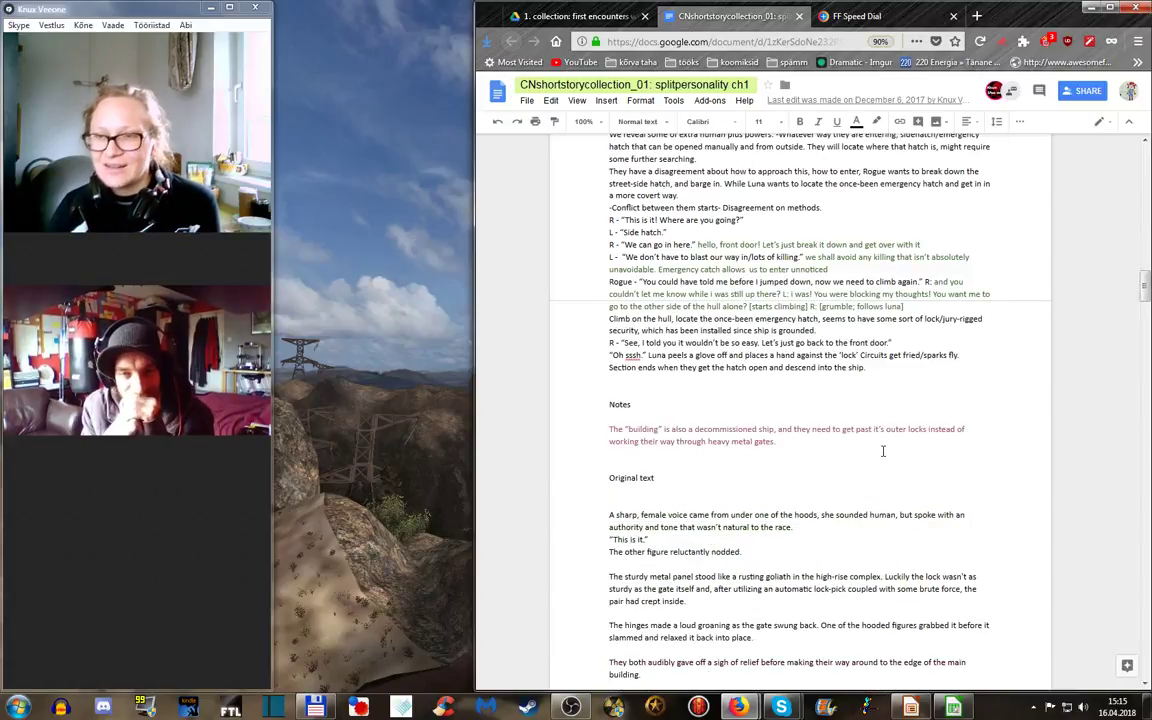
scroll(868, 451, "down", 5)
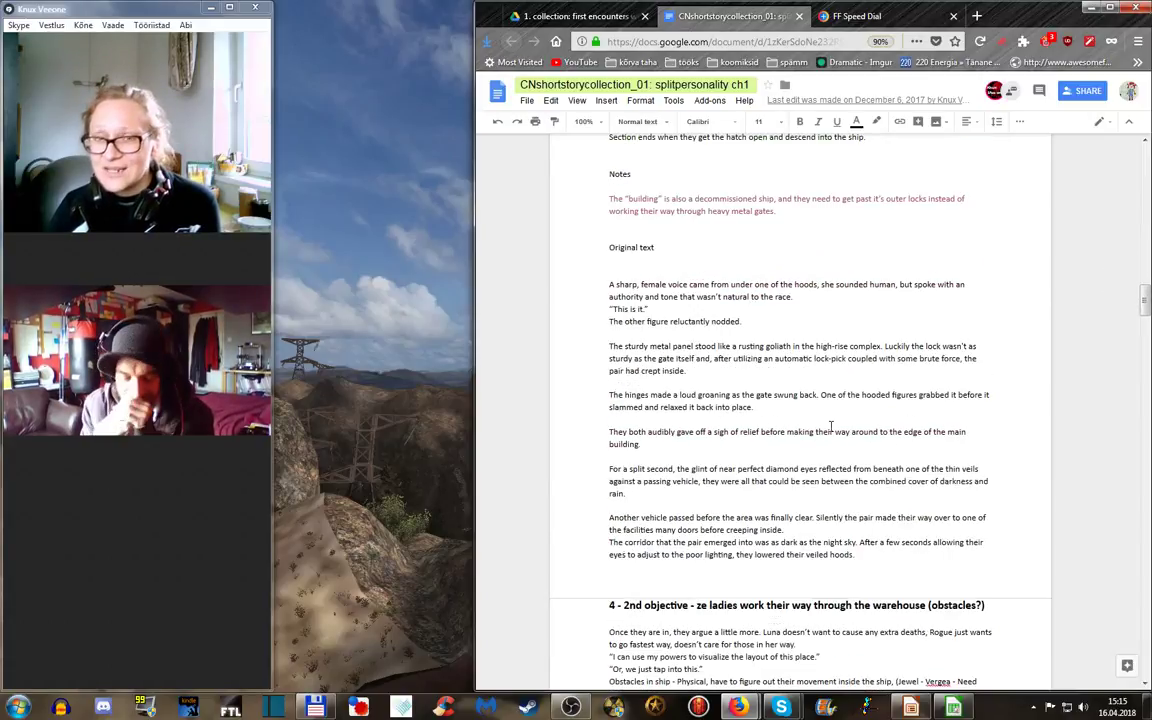
scroll(829, 420, "down", 7)
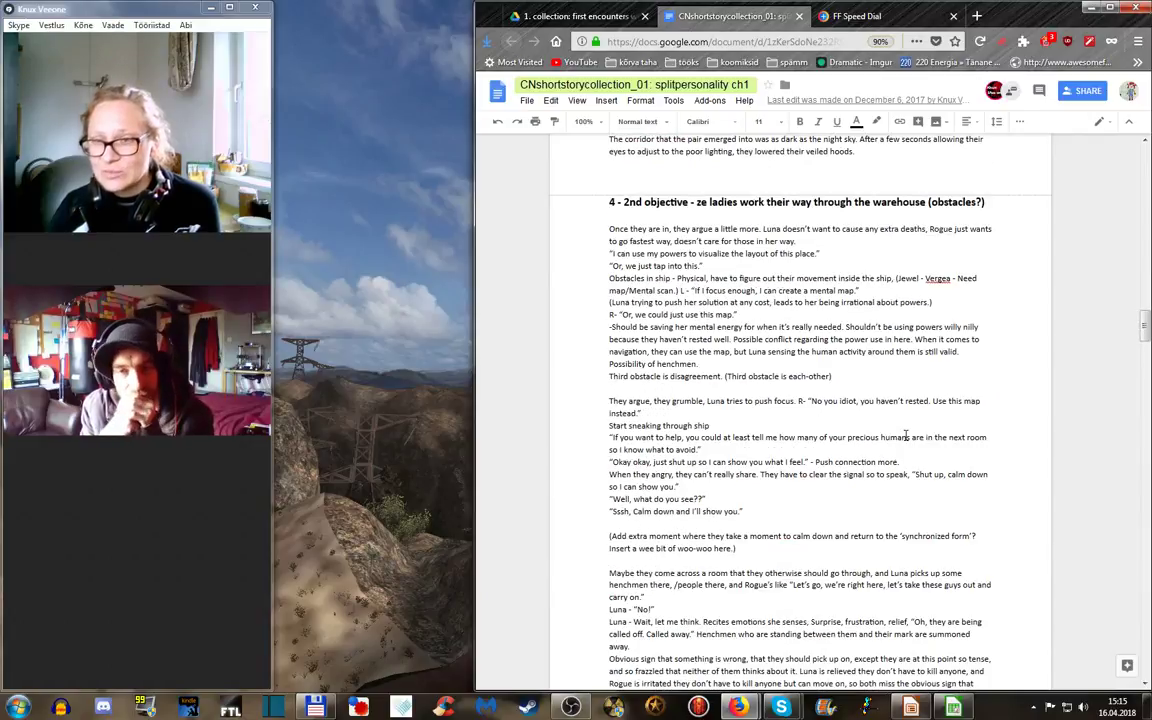
scroll(850, 430, "down", 4)
scroll(792, 424, "down", 5)
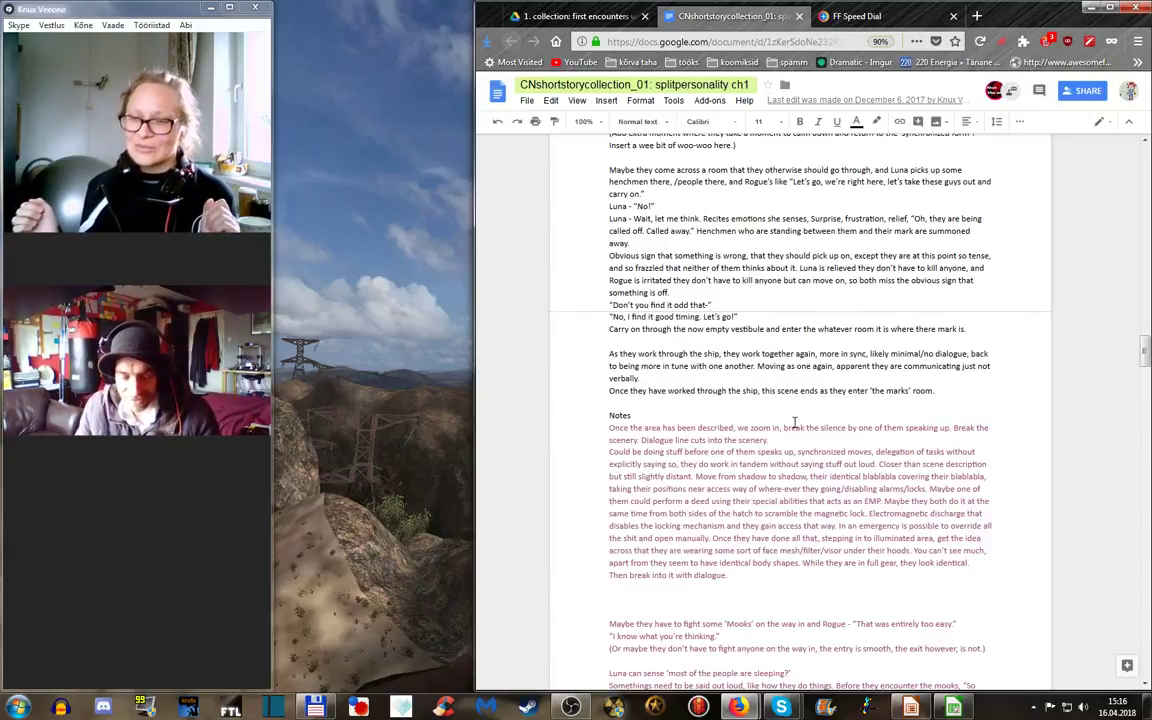
- Bring the OBS Studio window to the front from the Windows taskbar
left_click(571, 707)
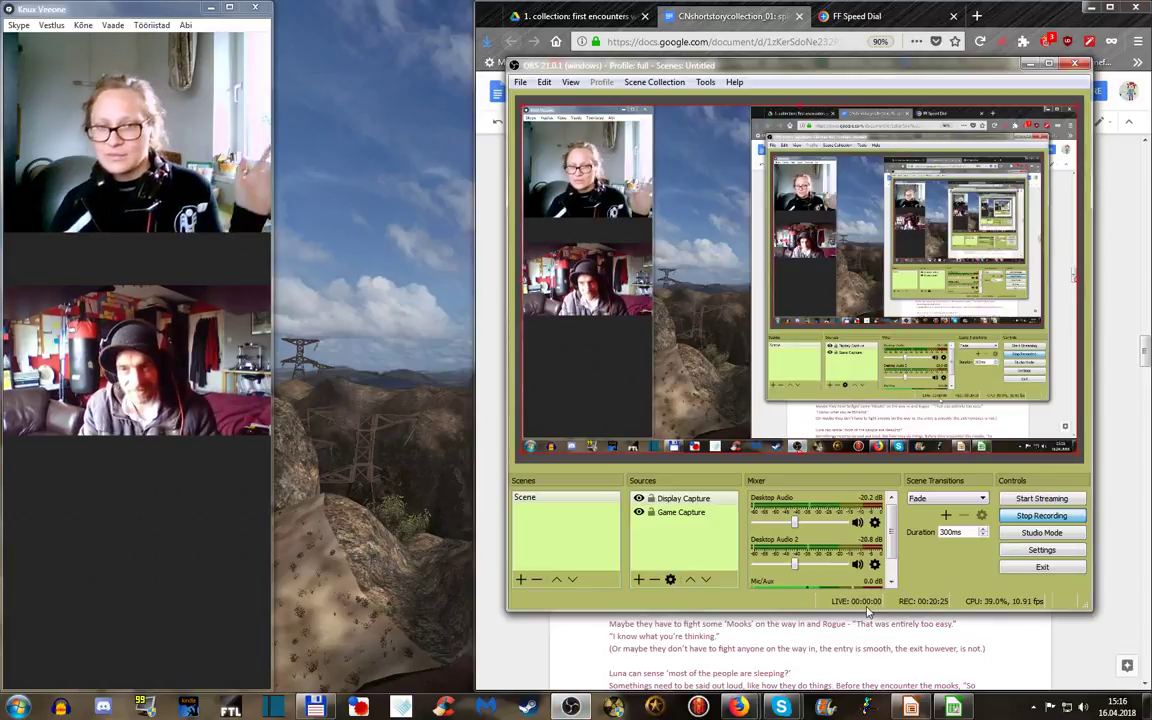